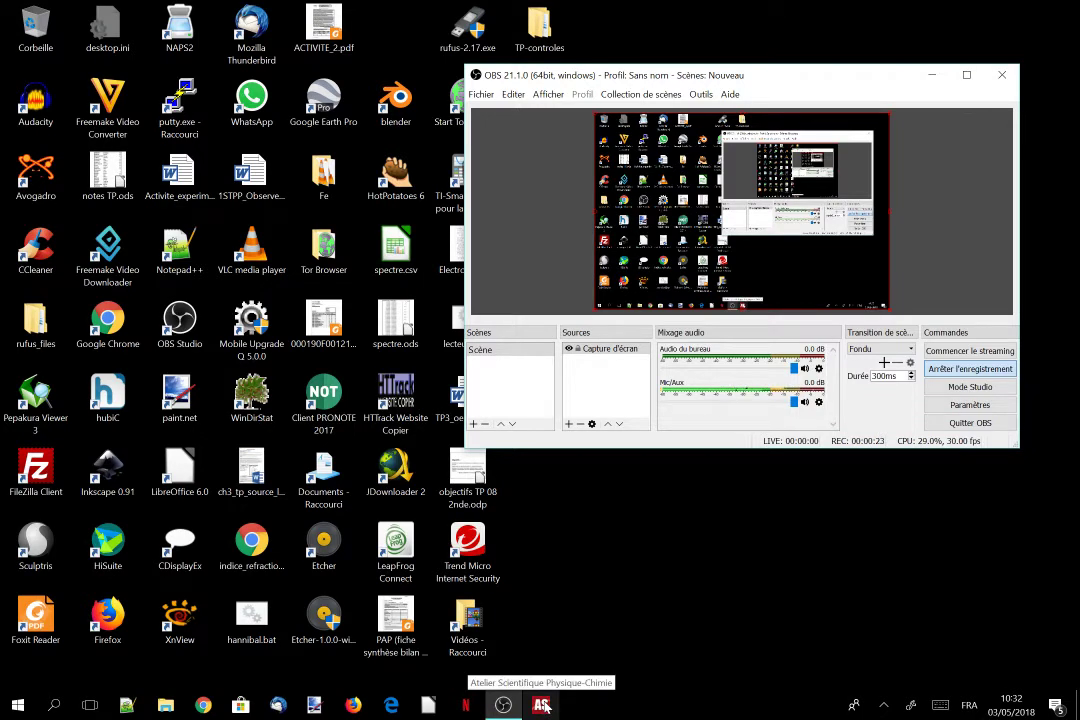
- Launch Atelier Scientifique in the general physics and chemistry mode and continue without an acquisition interface
left_click(541, 705)
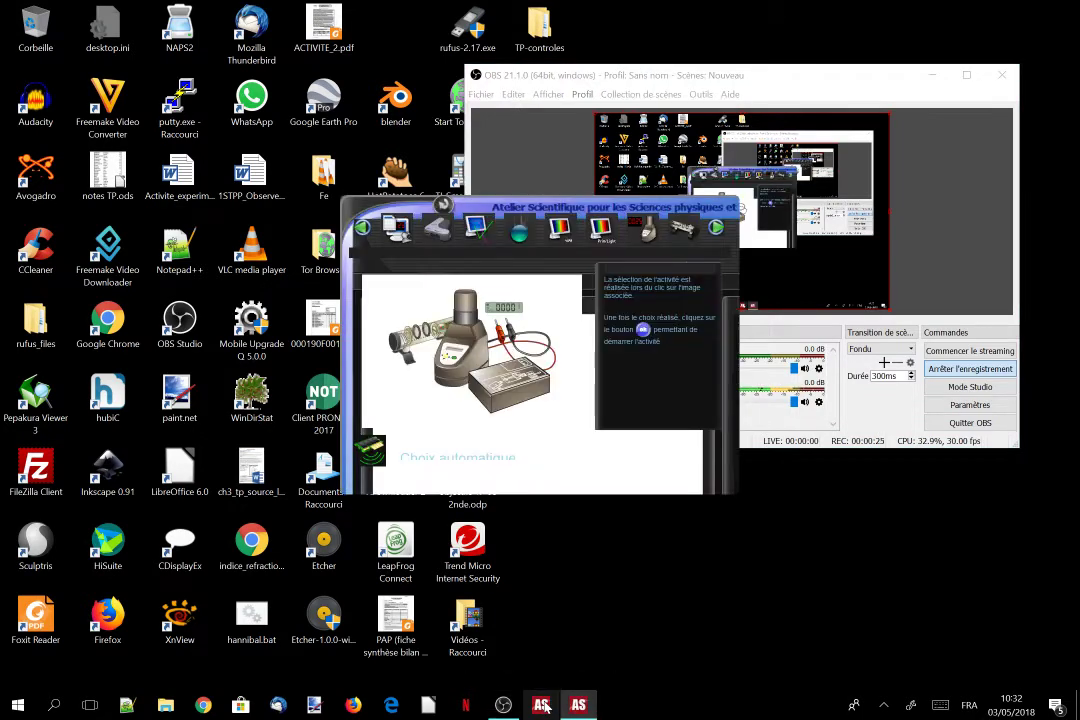
left_click_drag(631, 210, 498, 145)
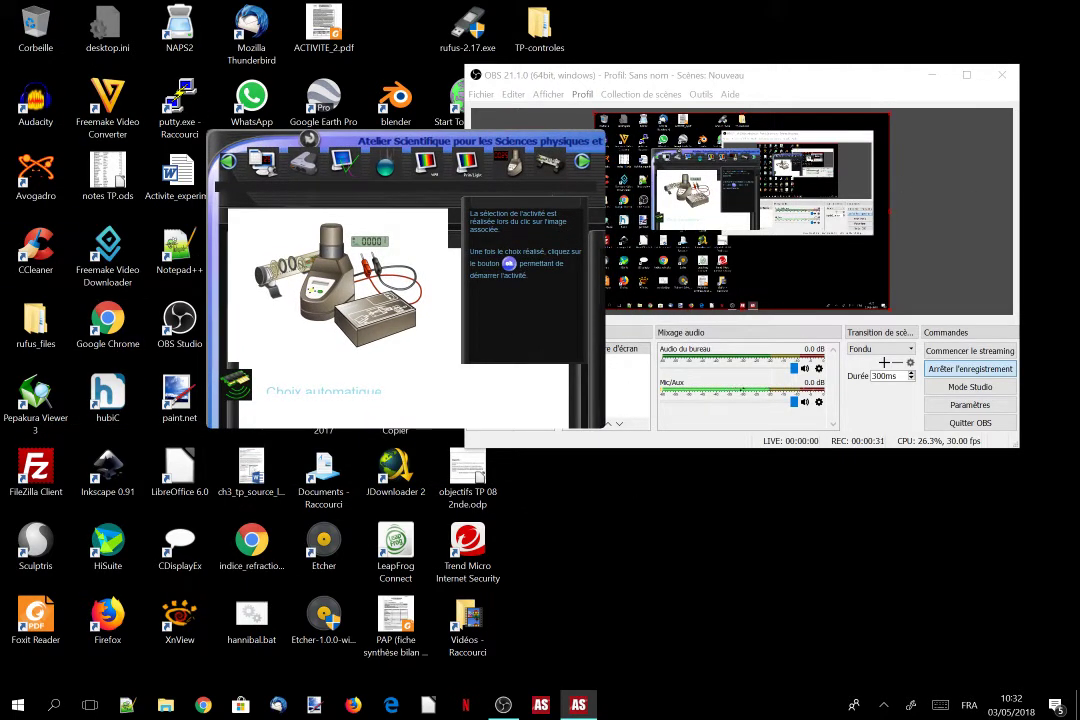
left_click(266, 170)
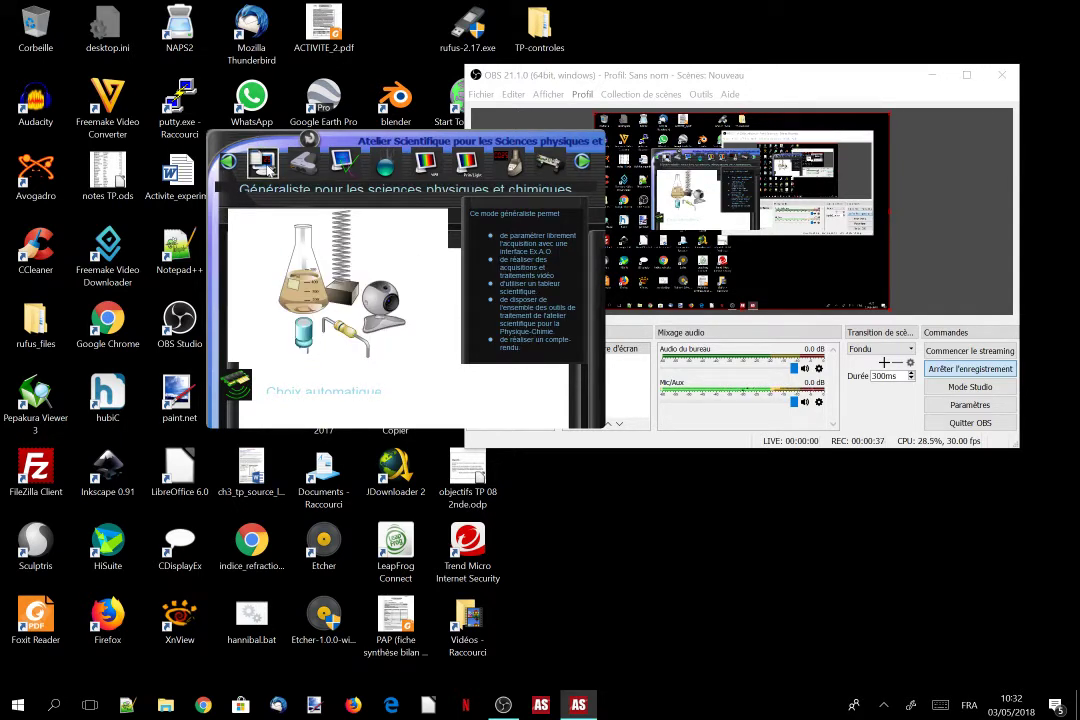
left_click(268, 170)
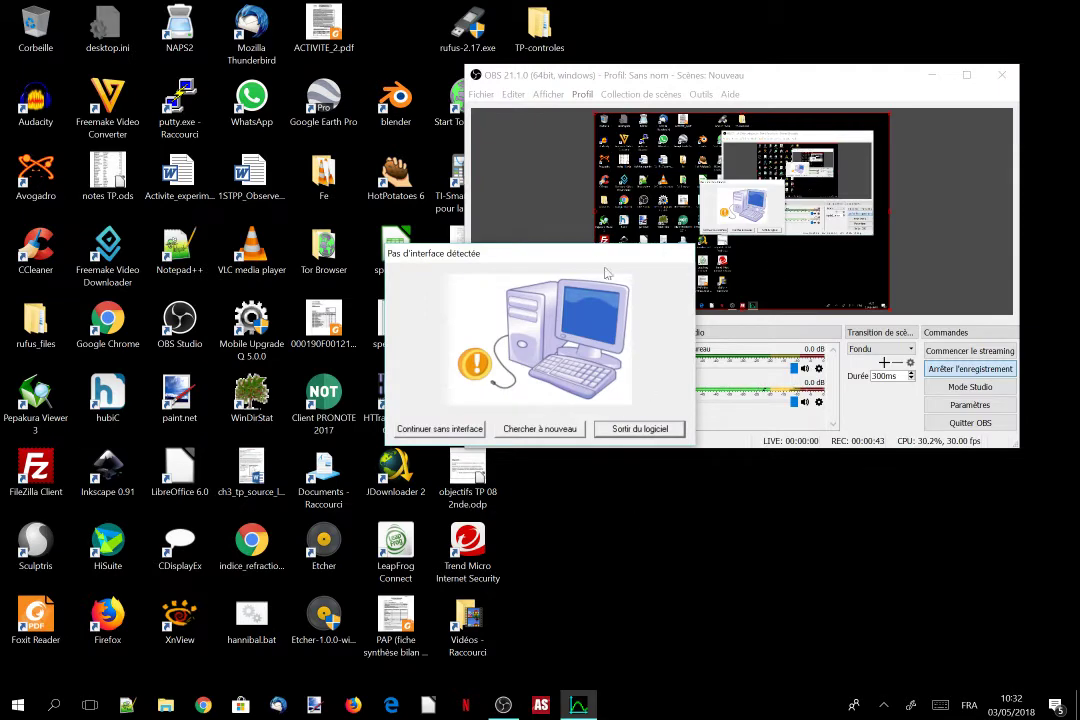
left_click_drag(598, 260, 477, 187)
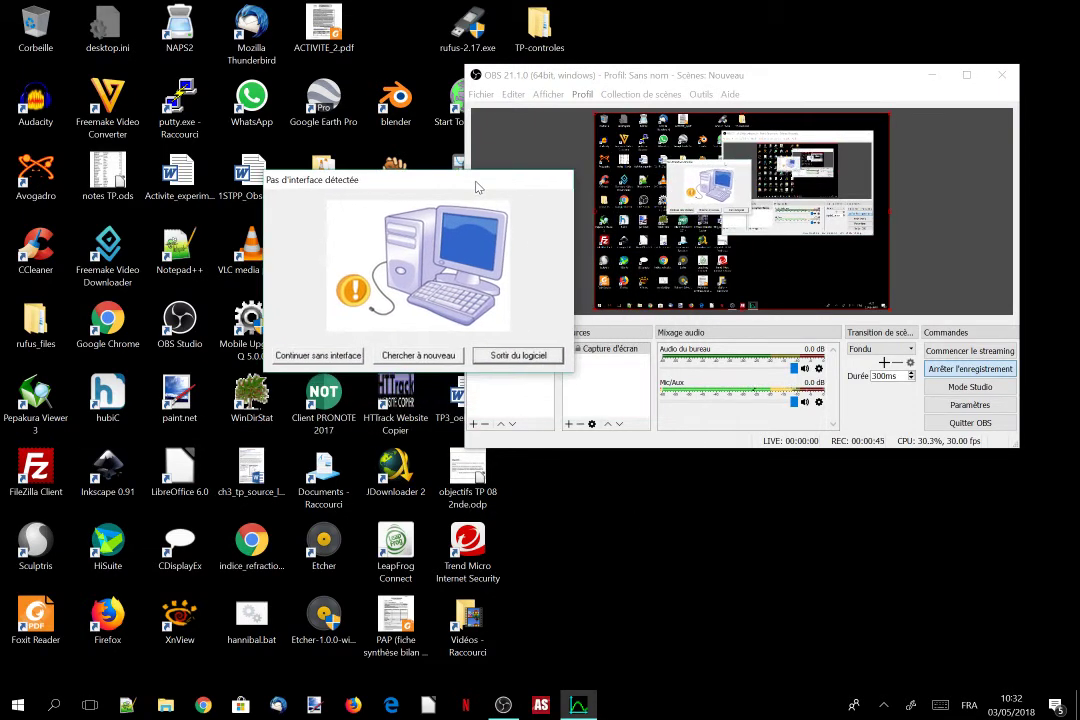
left_click(518, 355)
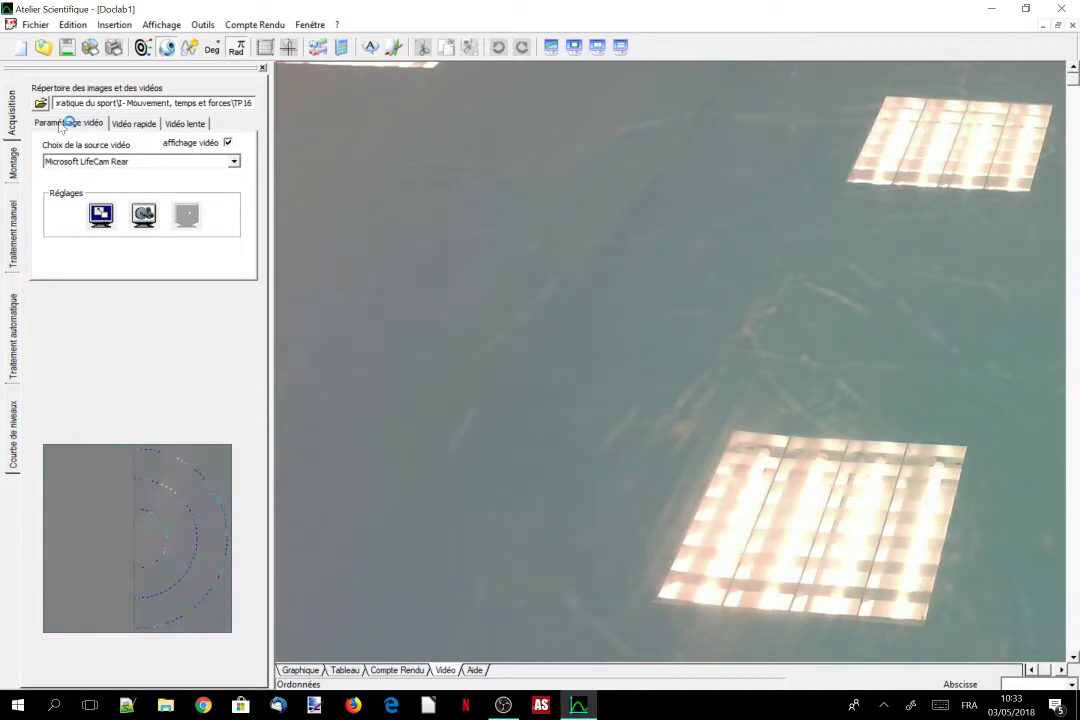
- Load the video chute fraise.avi from the TP16 folder for manual processing
left_click(14, 240)
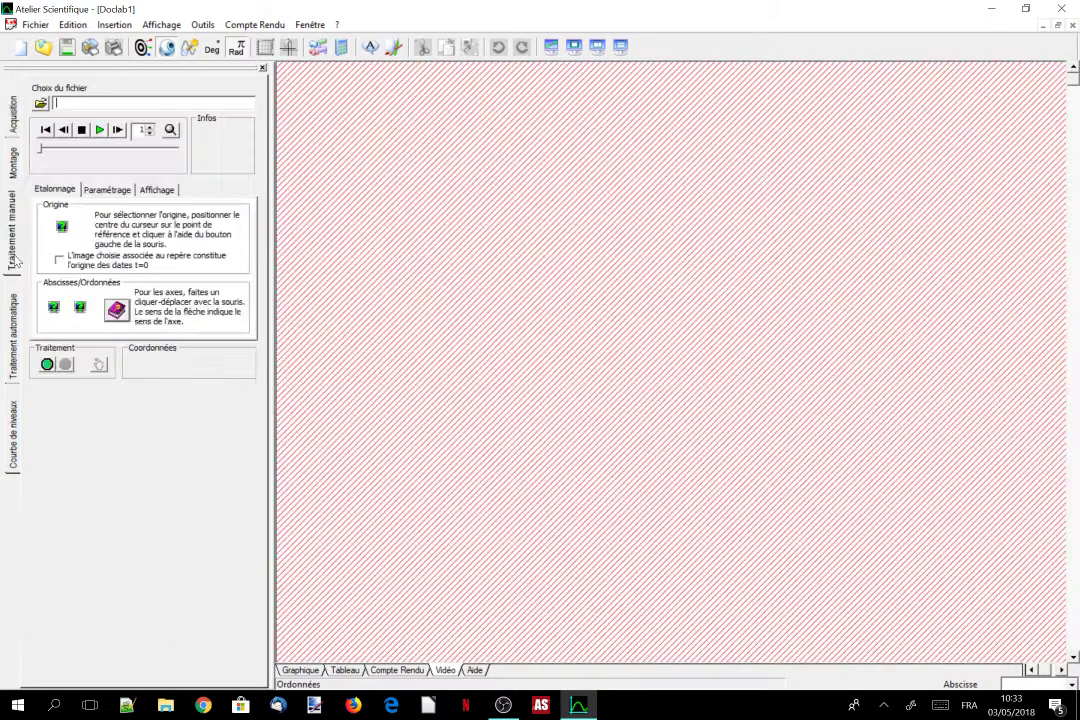
left_click(41, 104)
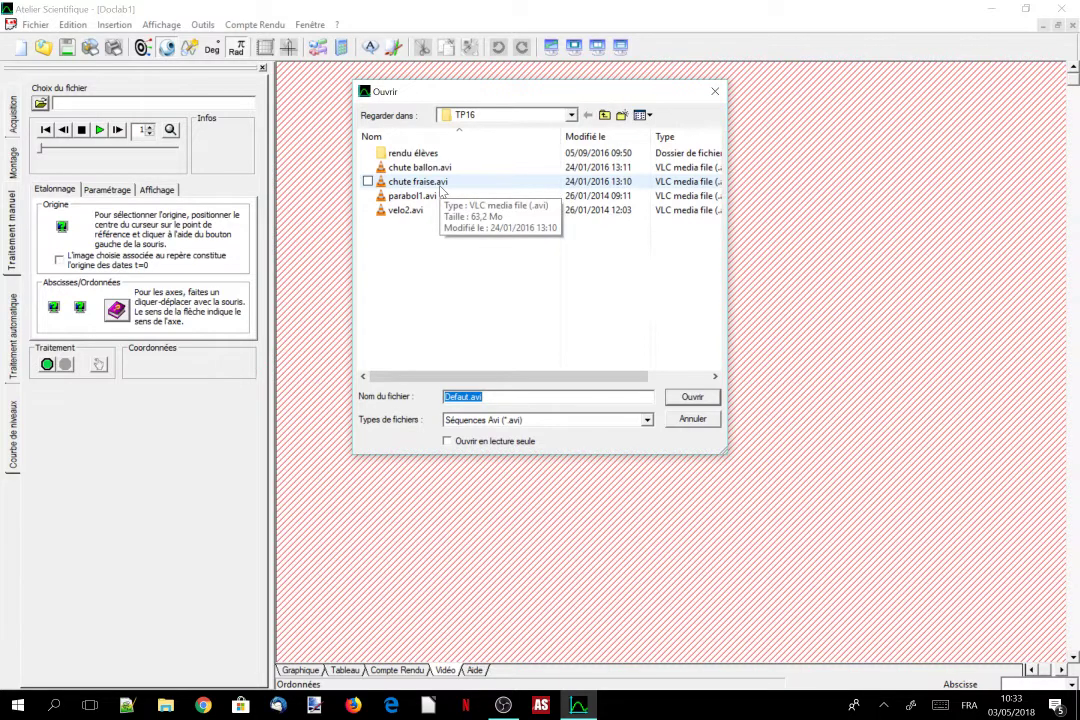
left_click(439, 185)
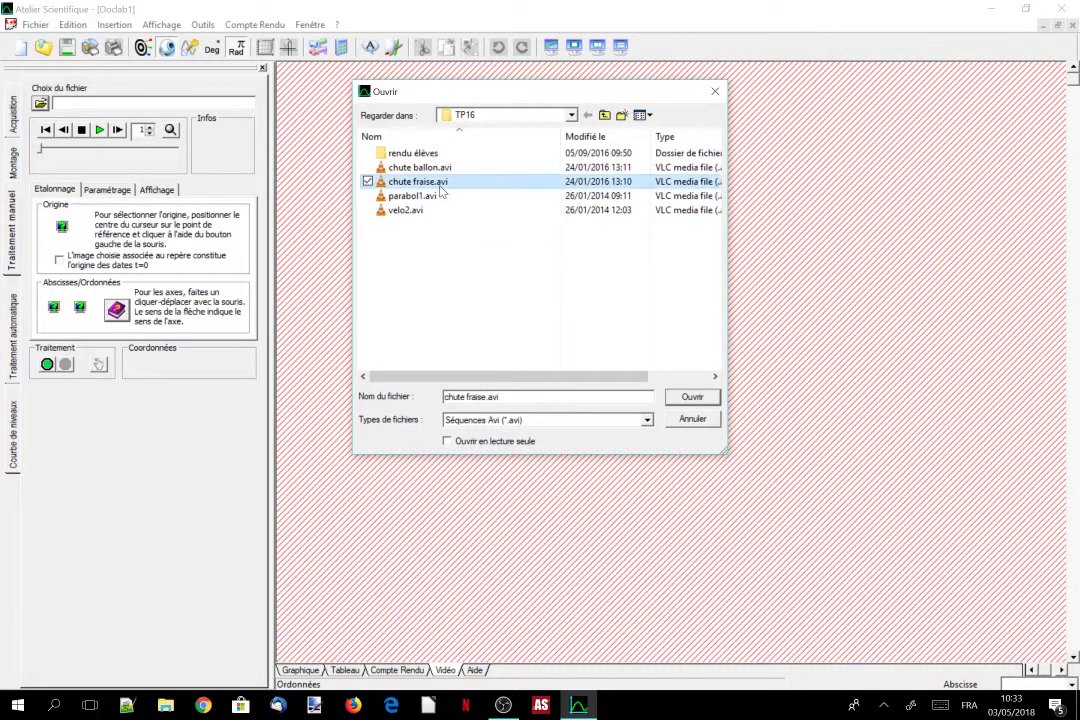
left_click(679, 399)
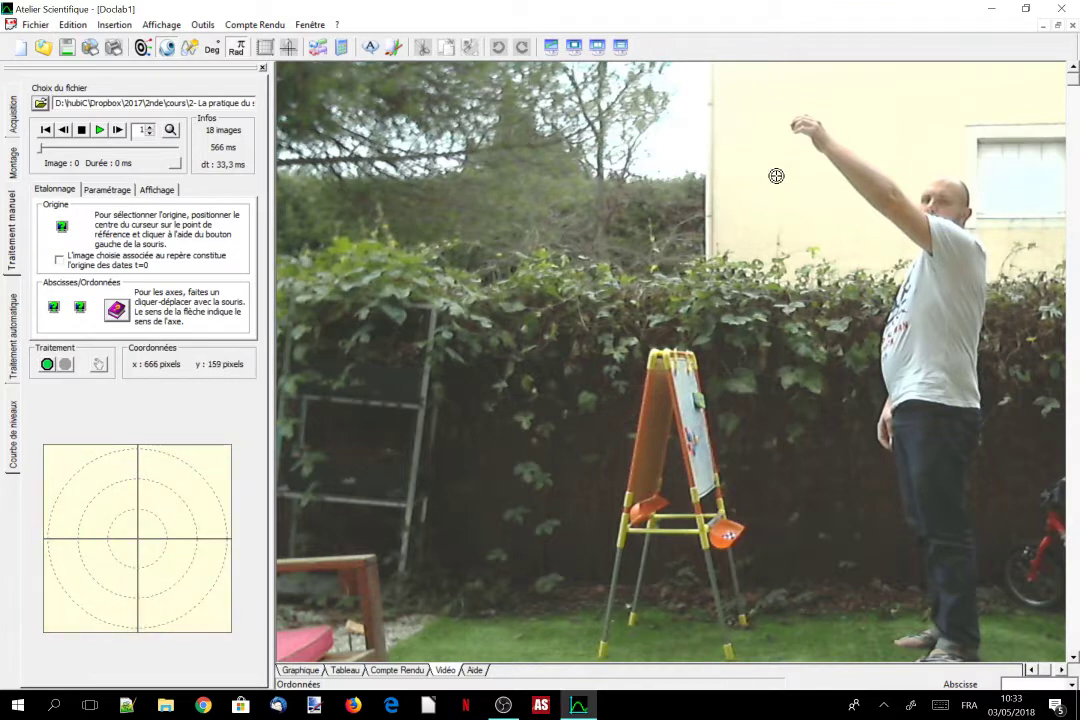
- Place the origin on the strawberry in the raised hand and calibrate the vertical axis downward along the easel's height as 1,1 m
left_click(796, 126)
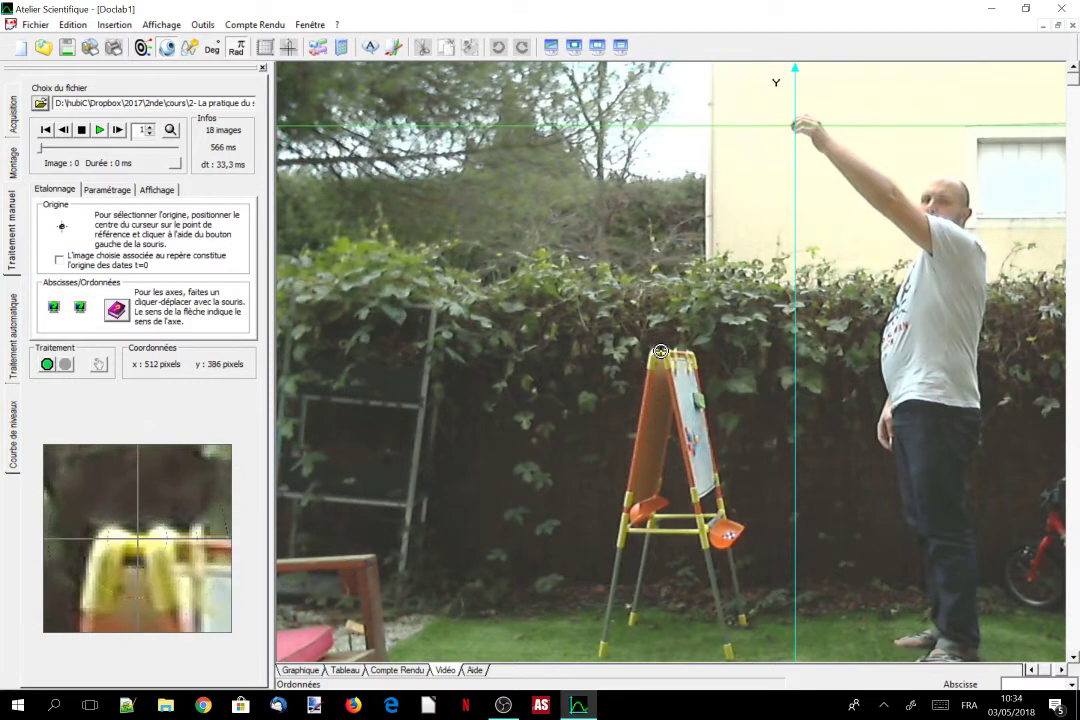
left_click_drag(660, 352, 660, 652)
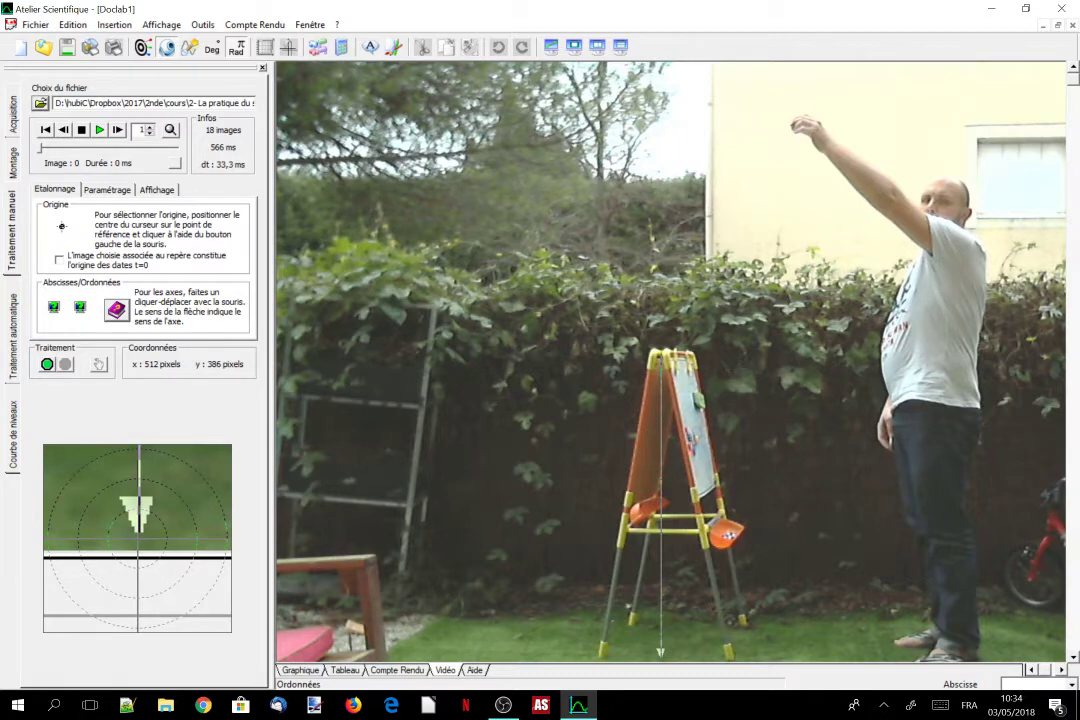
left_click_drag(661, 656, 661, 655)
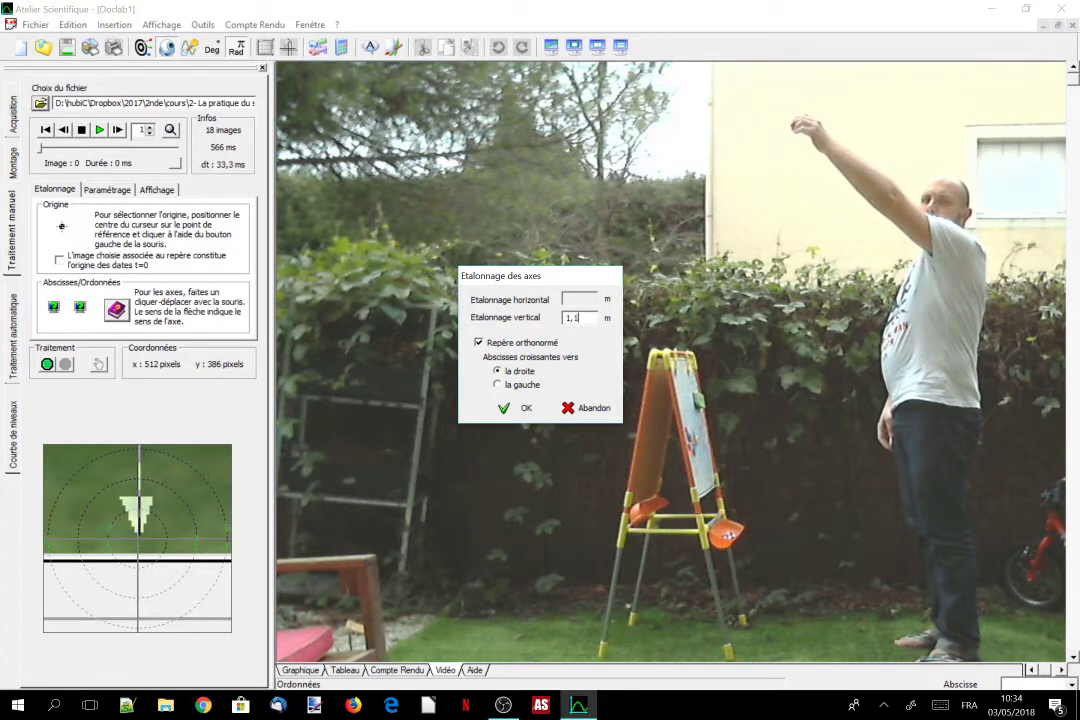
left_click(528, 408)
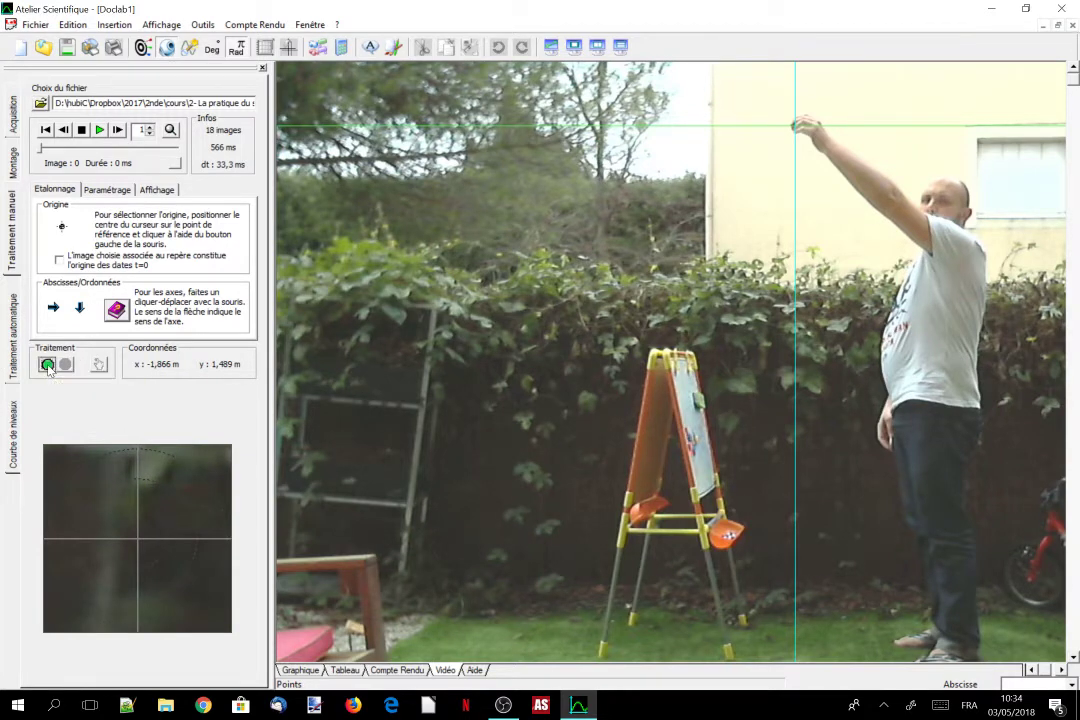
- Start the manual tracking and mark the falling strawberry's position in each of the 18 video images, down to the grass
left_click(47, 365)
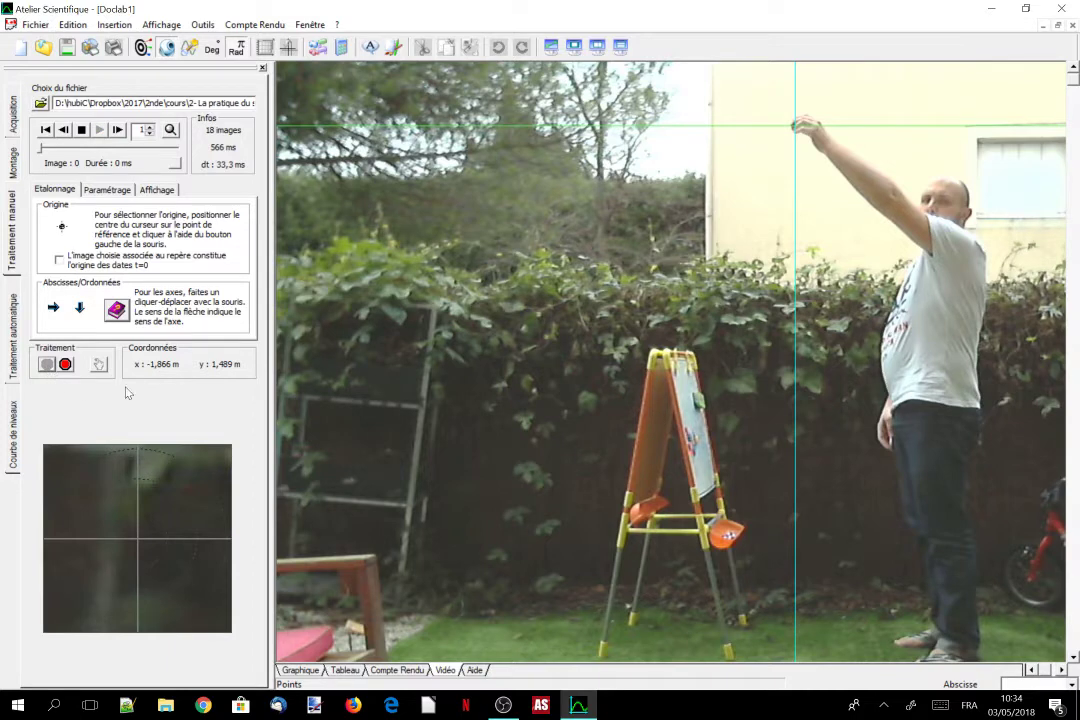
left_click(797, 132)
left_click(797, 143)
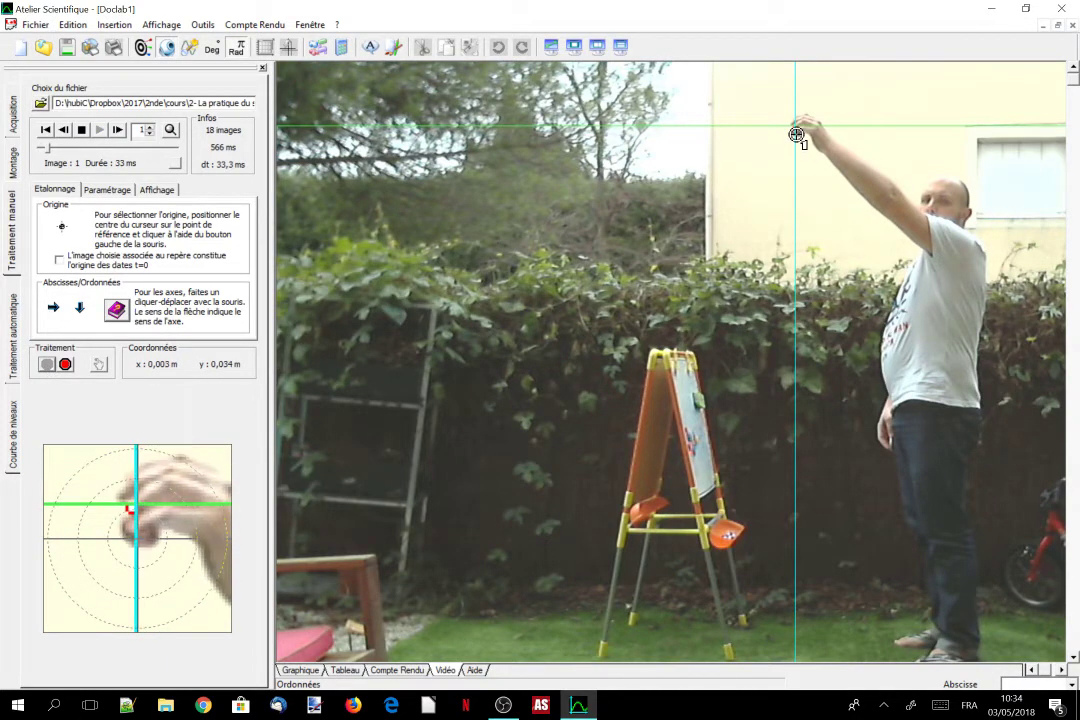
left_click(797, 139)
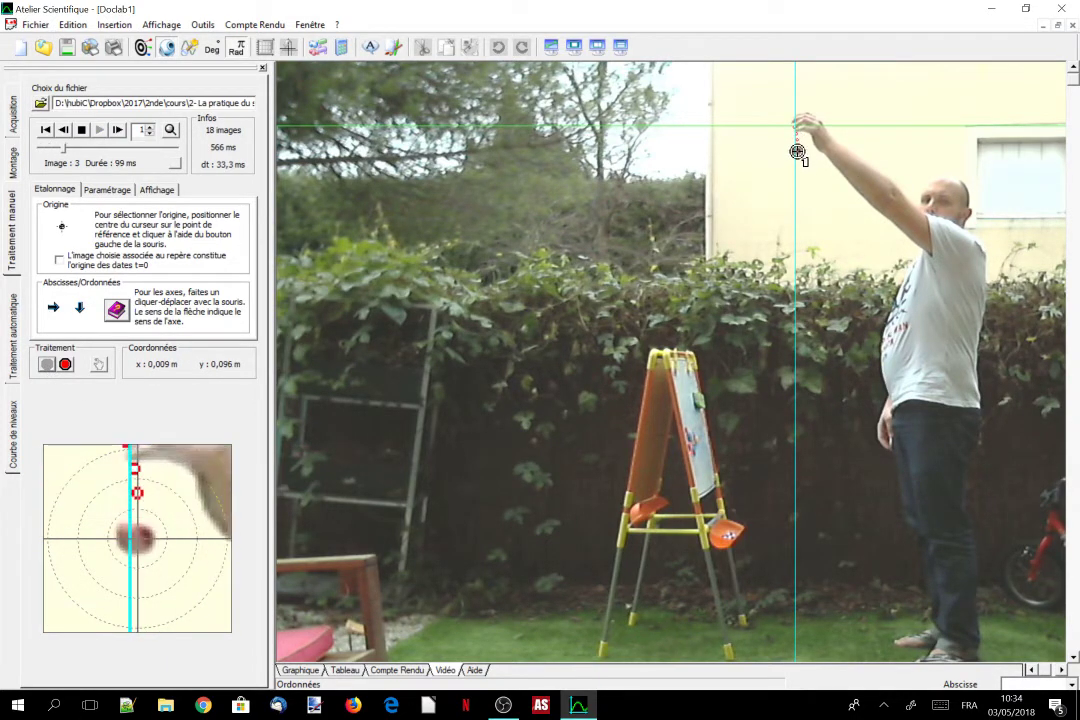
left_click(797, 148)
left_click(798, 166)
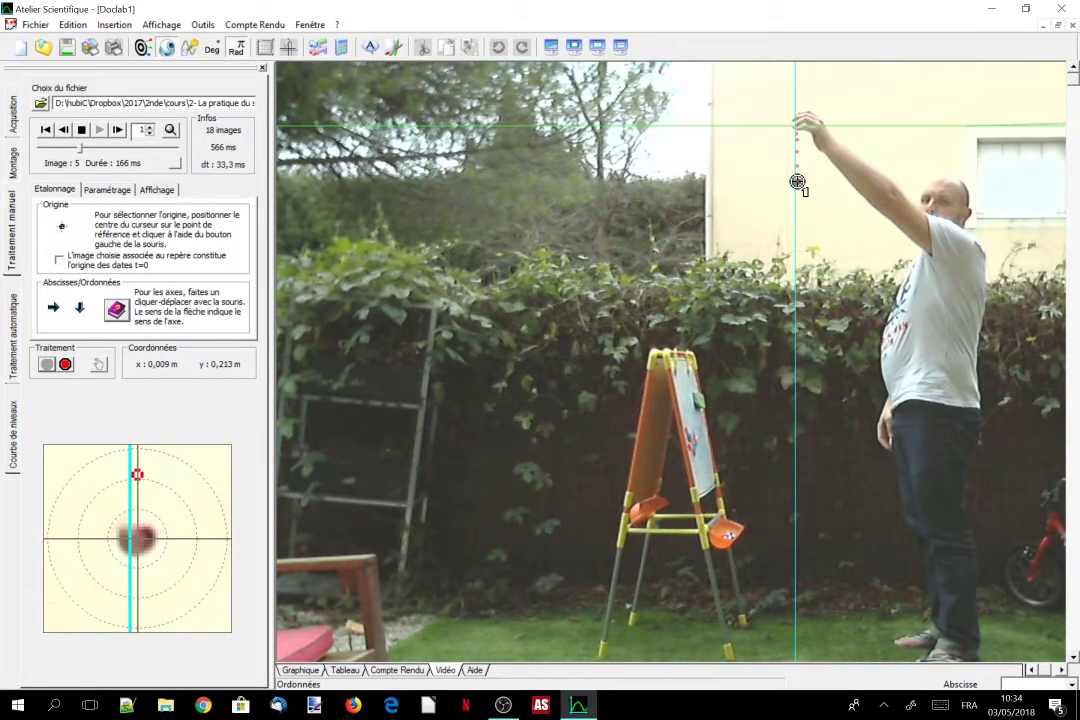
left_click(798, 204)
left_click(798, 229)
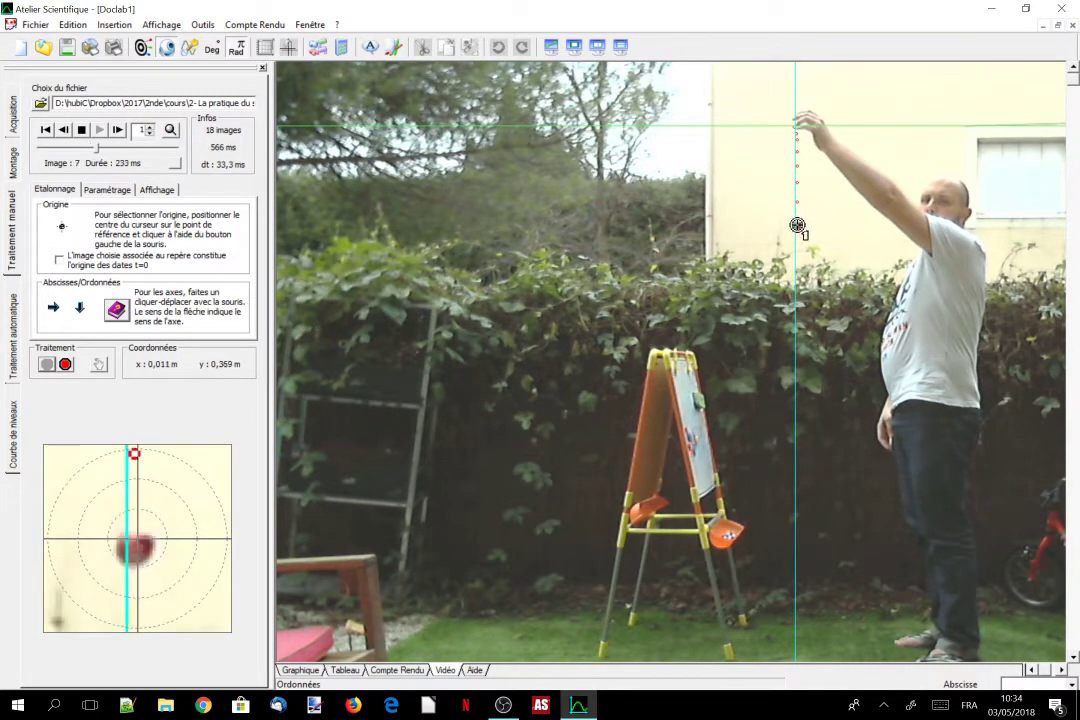
left_click(799, 251)
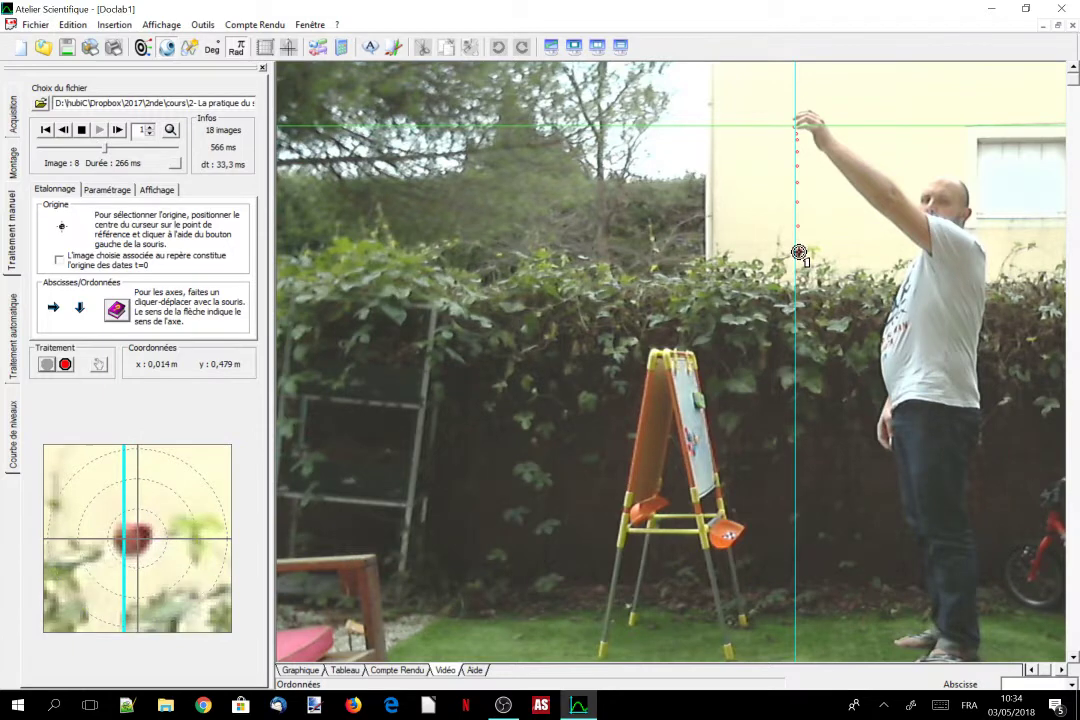
left_click(799, 251)
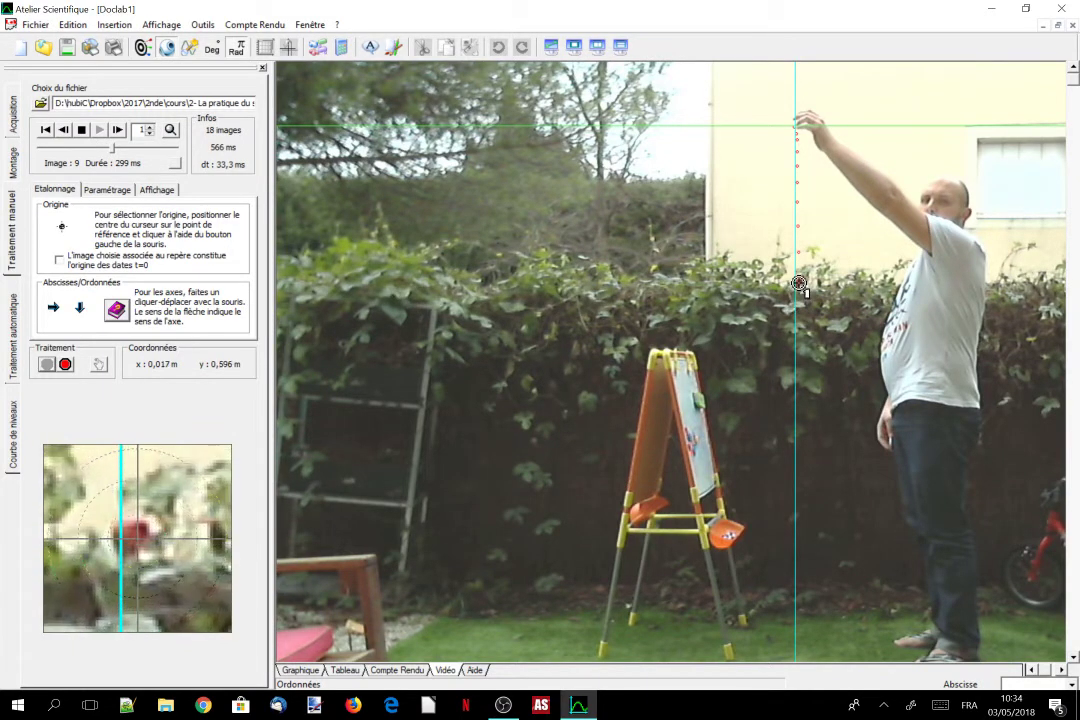
left_click(799, 284)
left_click(799, 316)
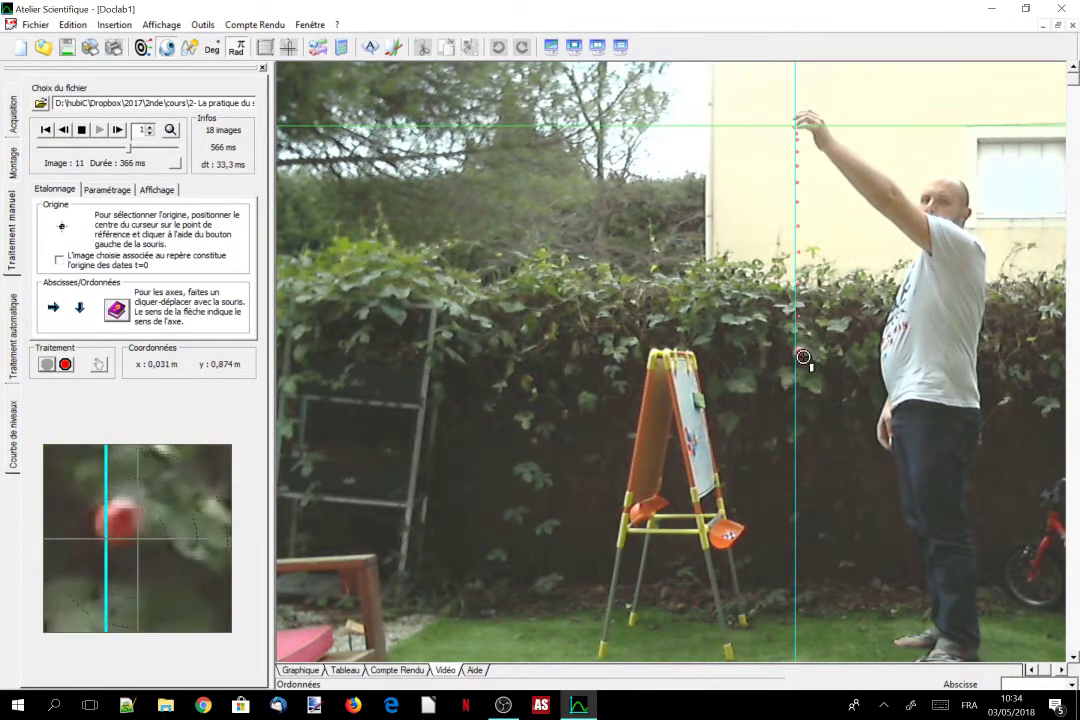
left_click(800, 351)
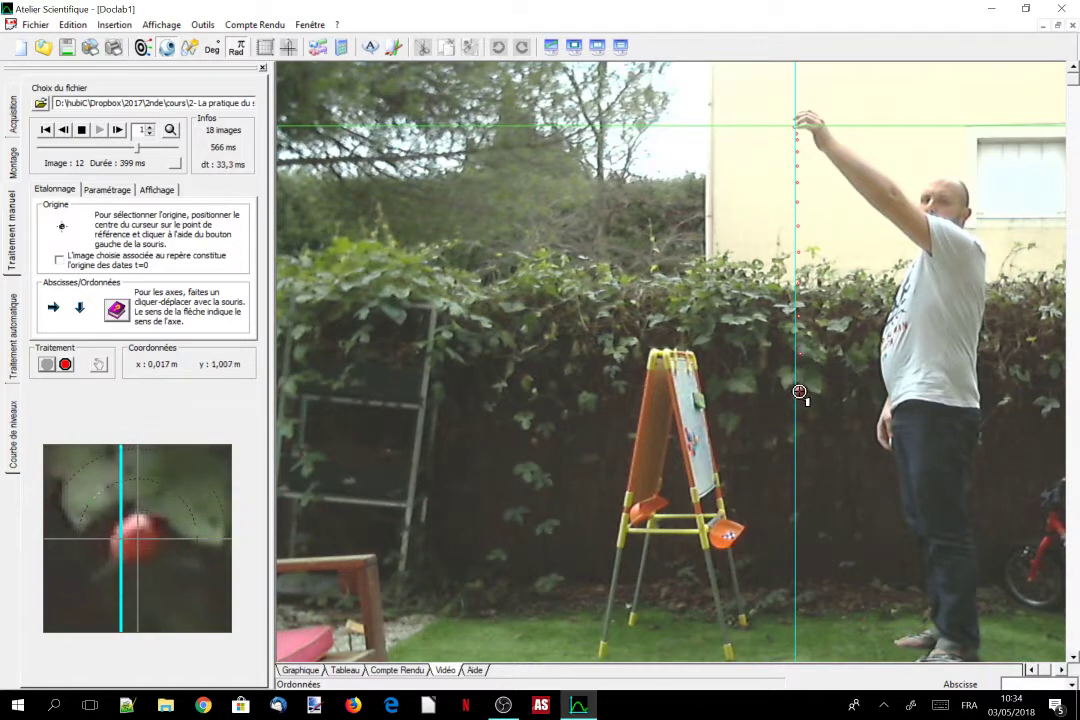
left_click(799, 392)
left_click(799, 435)
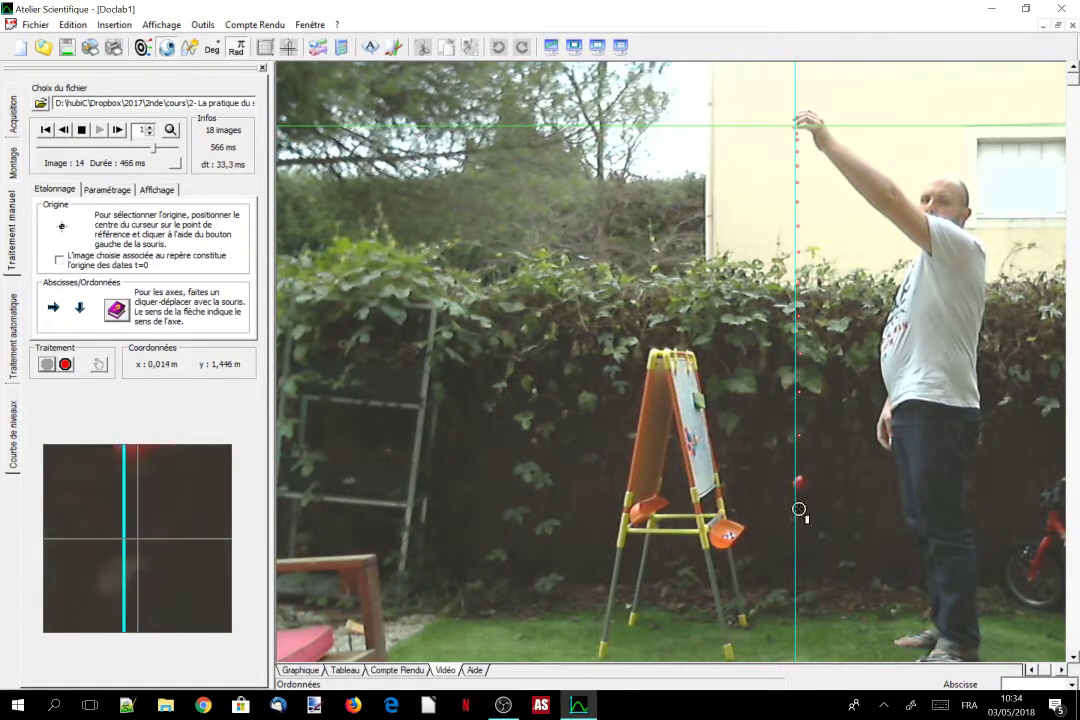
left_click(799, 481)
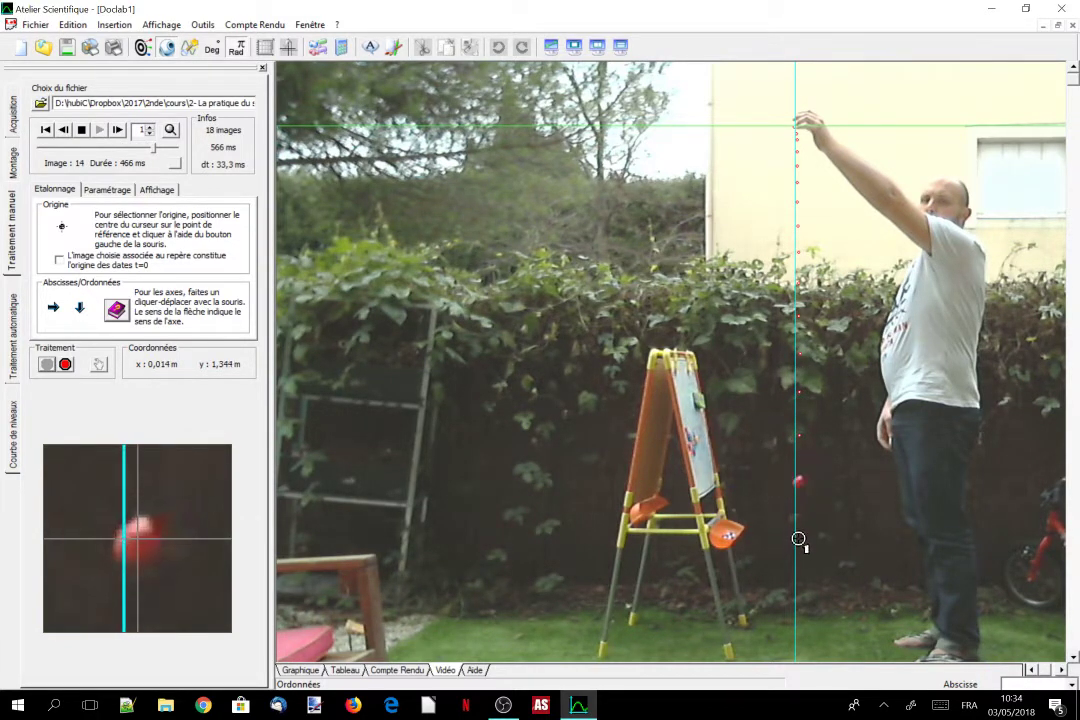
left_click(799, 532)
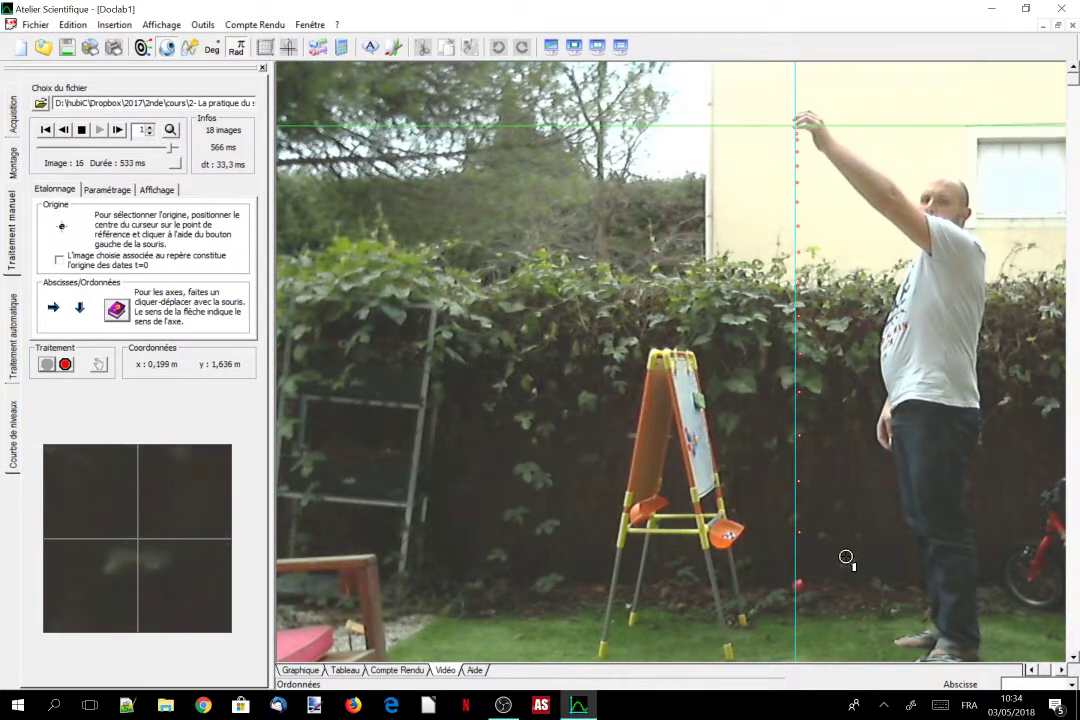
left_click(800, 587)
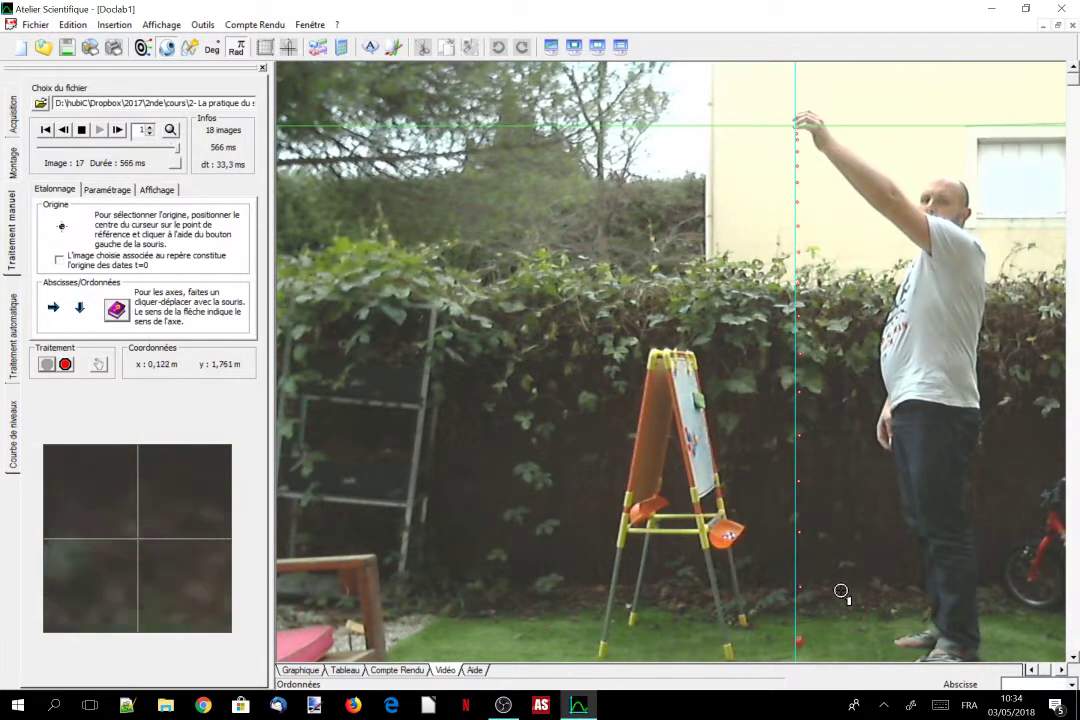
left_click(797, 642)
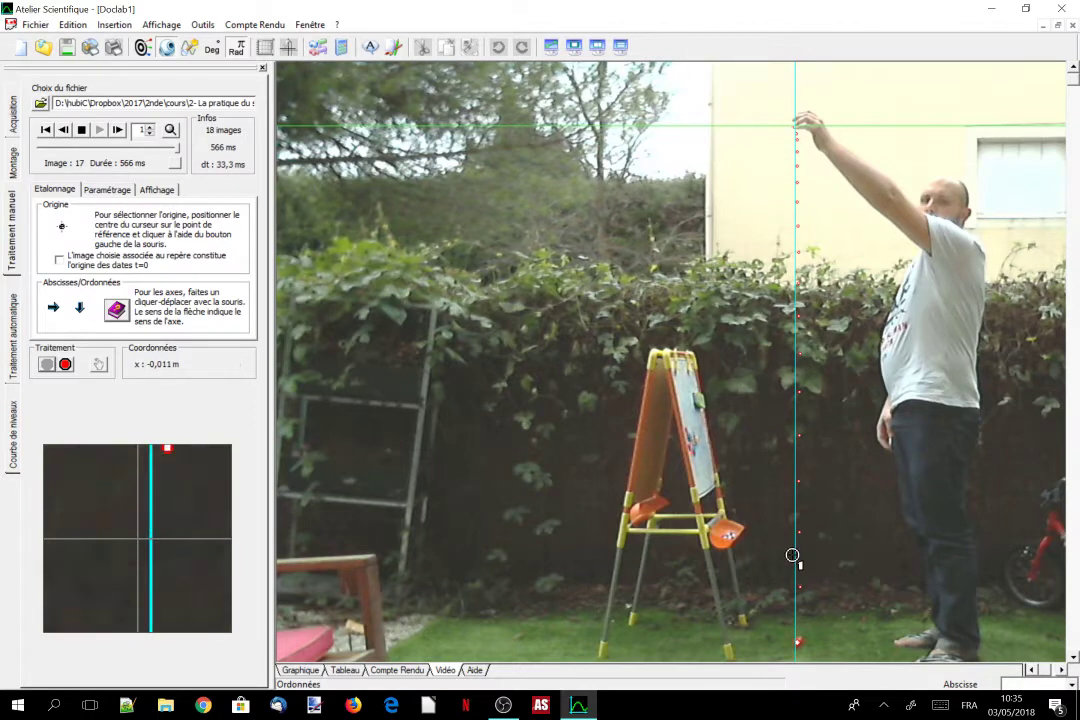
- Copy the t, X and Y values in rows 1 to 18 of the data table into a blank Excel workbook, starting at cell A1
left_click(343, 671)
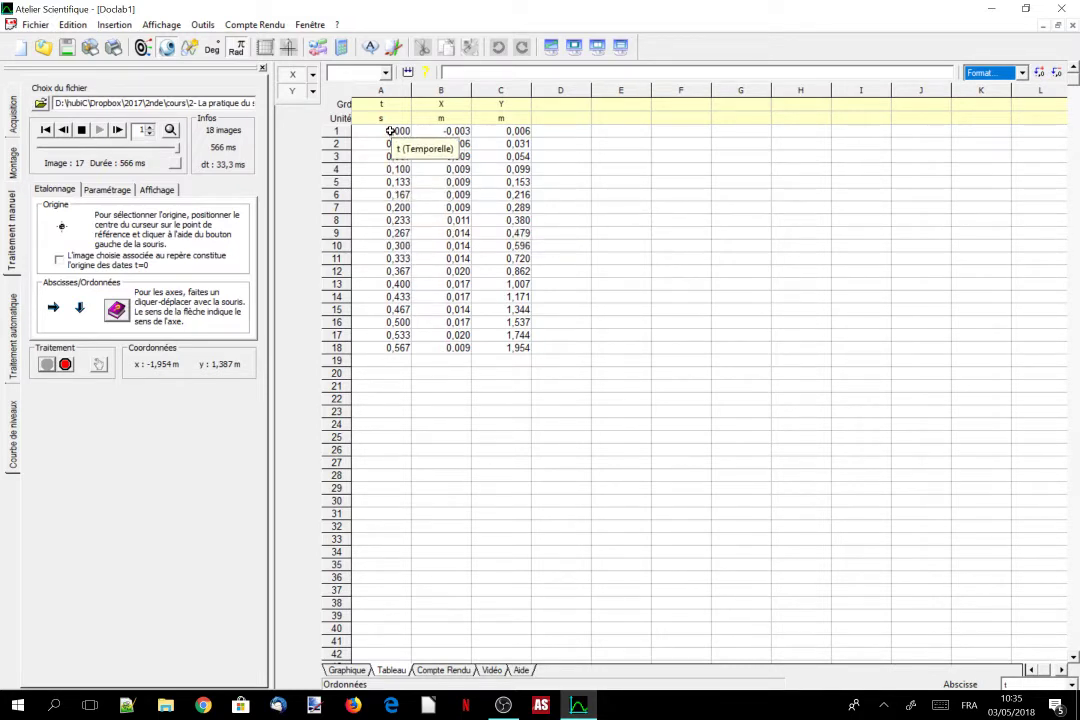
left_click_drag(394, 133, 510, 340)
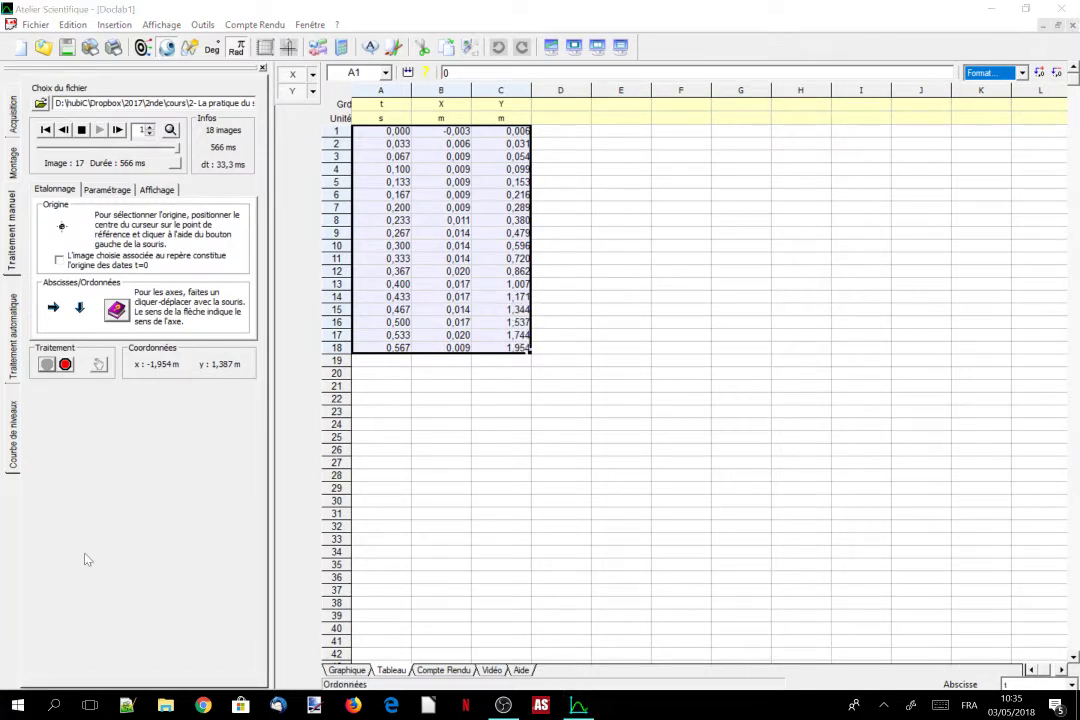
key("super")
type("excel")
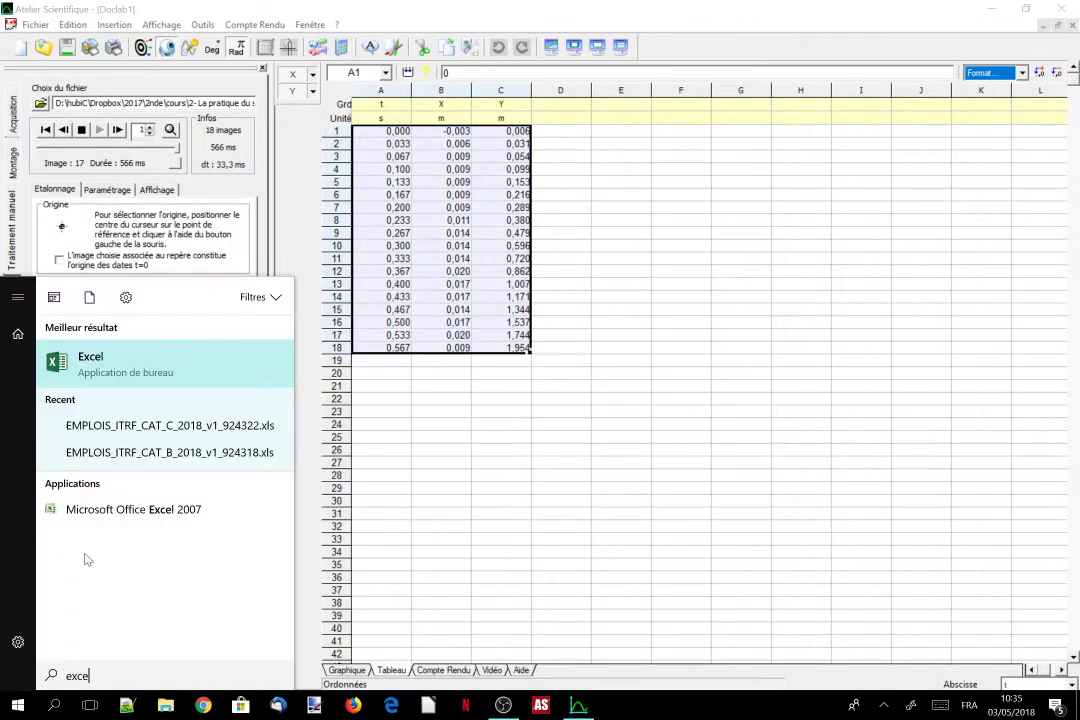
left_click(118, 372)
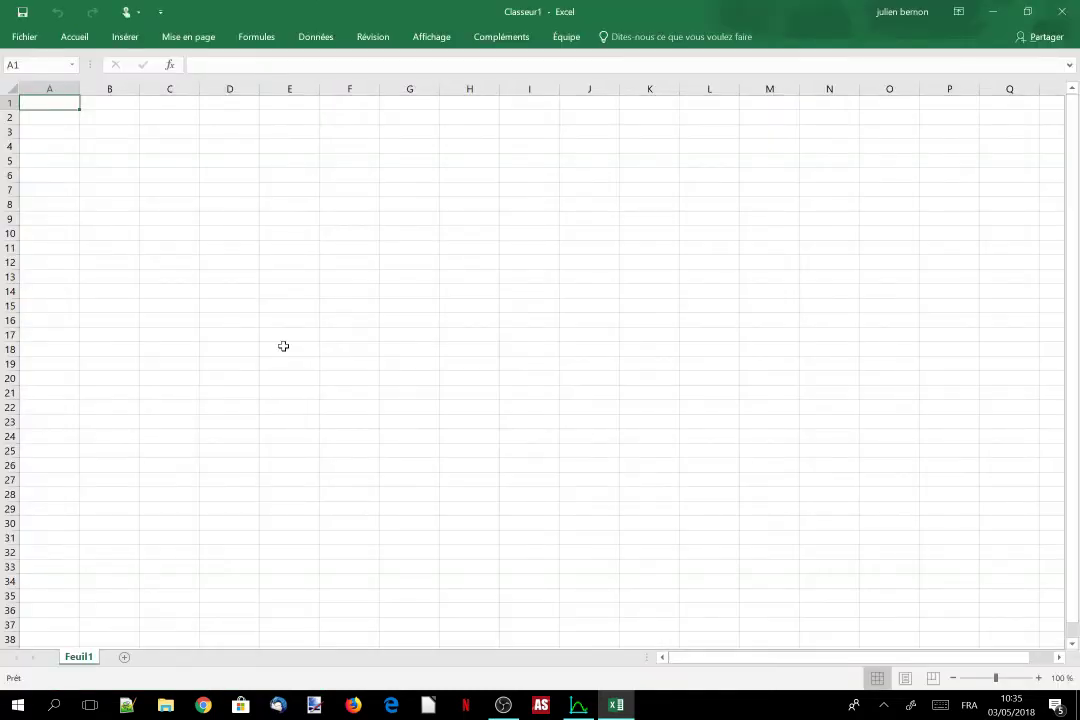
type("0\t-0,003\t0,006 0,033\t0,006\t0,031 0,067\t0,009\t0,054 0,1\t0,009\t0,099 0,133\t0,009\t0,153 0,167\t0,009\t0,216 0,2\t0,009\t0,289 0,233\t0,011\t0,38 0,267\t0,014\t0,479 0,3\t0,014\t0,596 0,333\t0,014\t0,72 0,367\t0,02\t0,862 0,4\t0,017\t1,007 0,433\t0,017\t1,171 0,467\t0,014\t1,344 0,5\t0,017\t1,537 0,533\t0,02\t1,744 0,567\t0,009\t1,954")
left_click(342, 277)
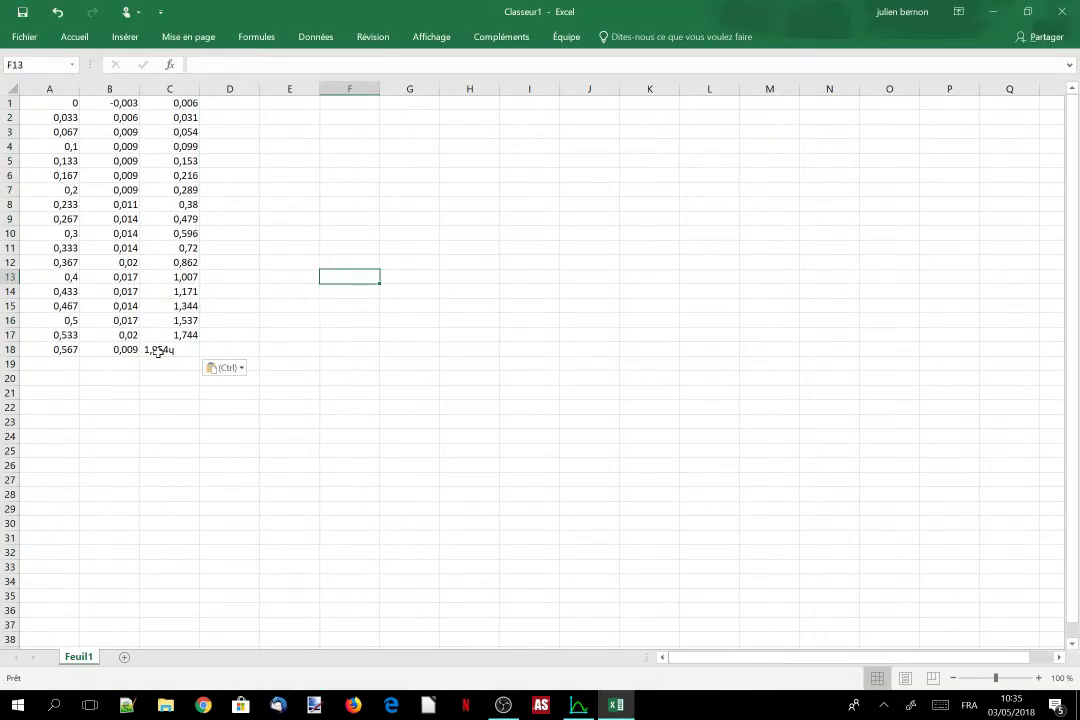
- Replace the mistyped text entry in cell C18 with the number 1,954
left_click(145, 349)
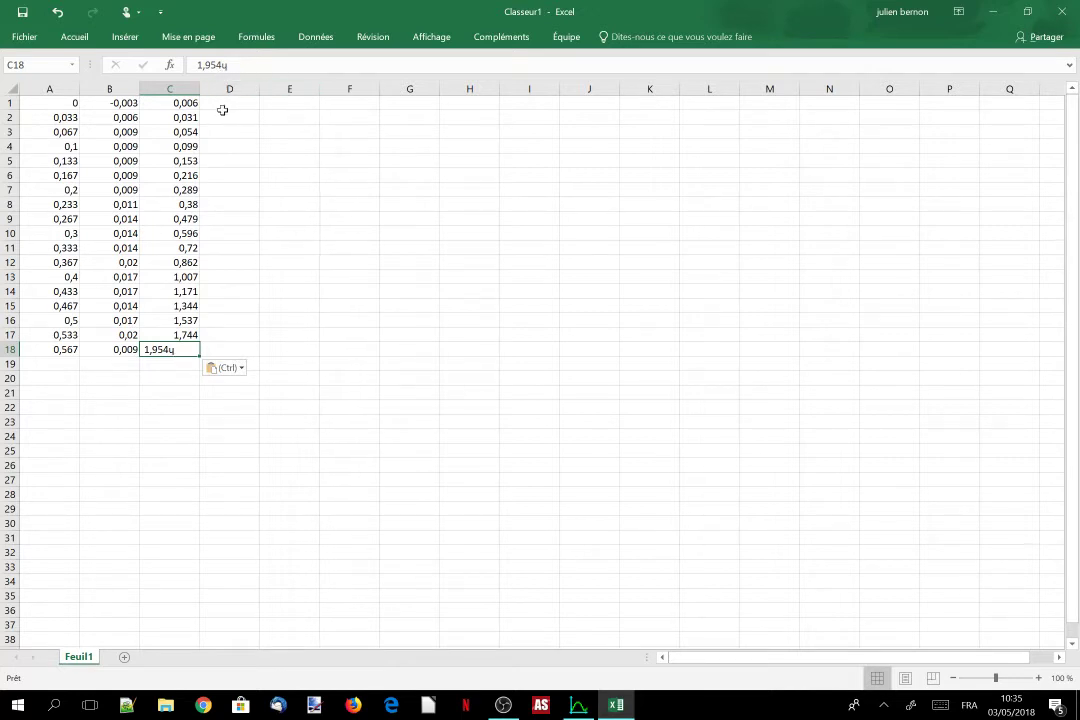
key("F2")
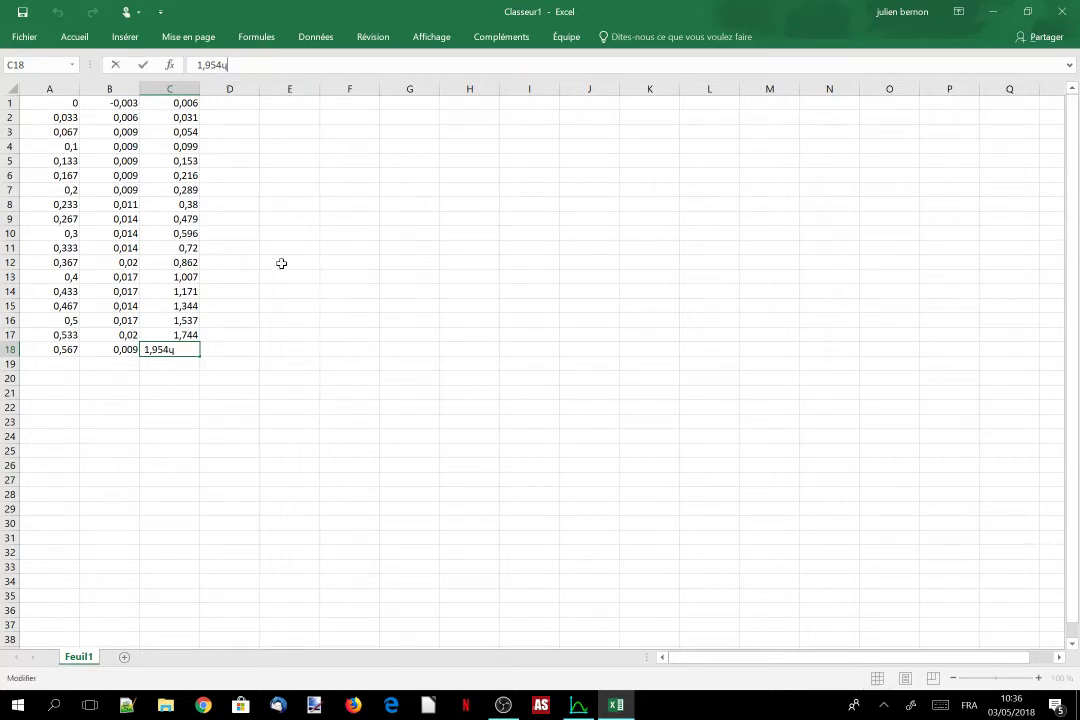
left_click(219, 408)
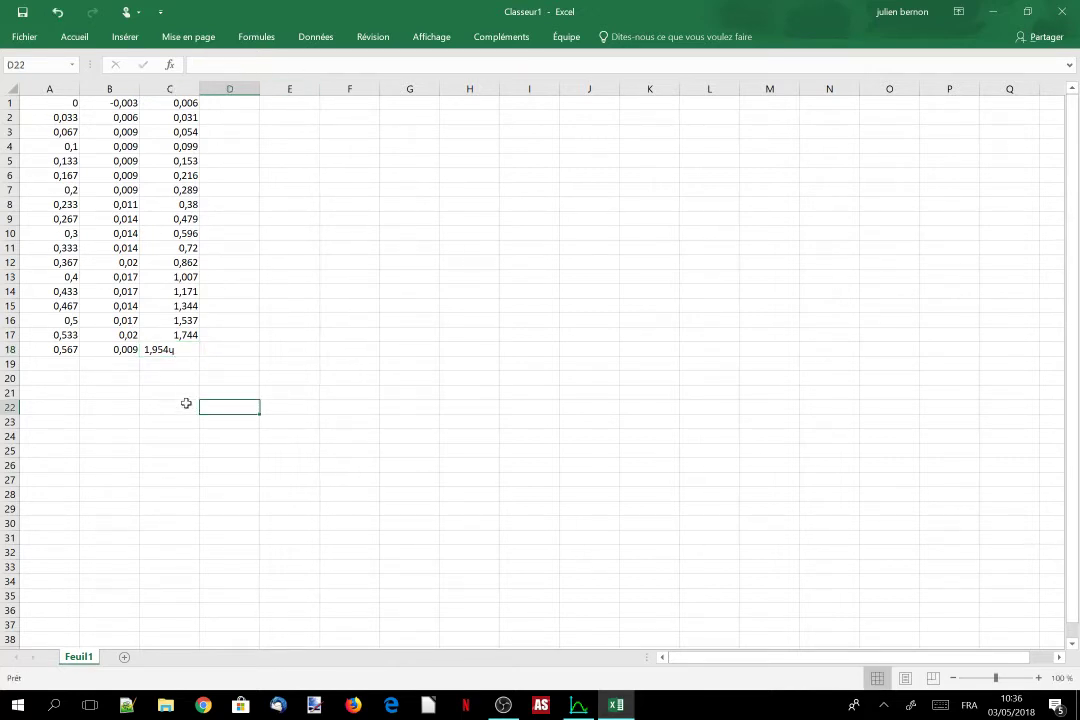
left_click(183, 352)
key("Delete")
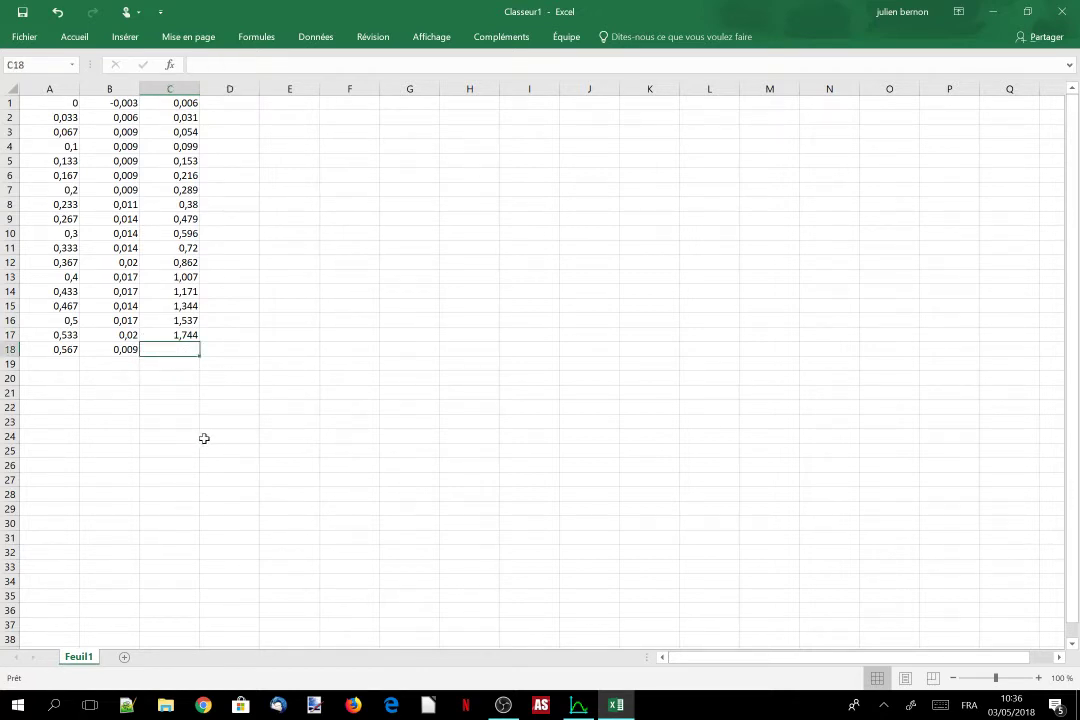
type("1,")
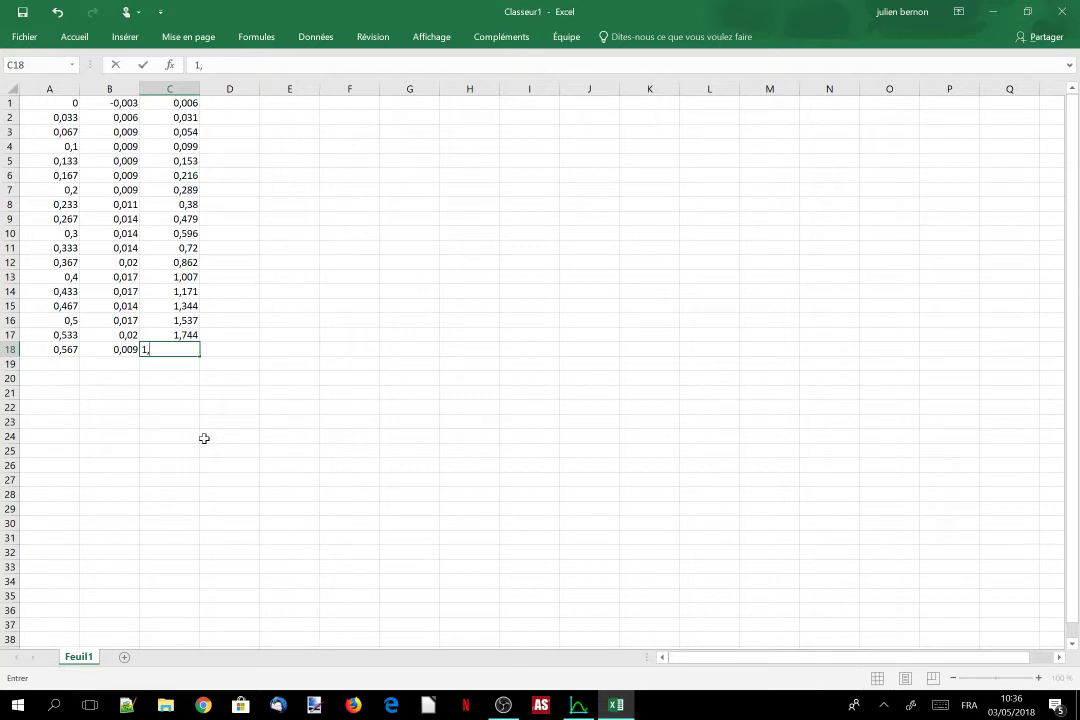
type("954")
key("Return")
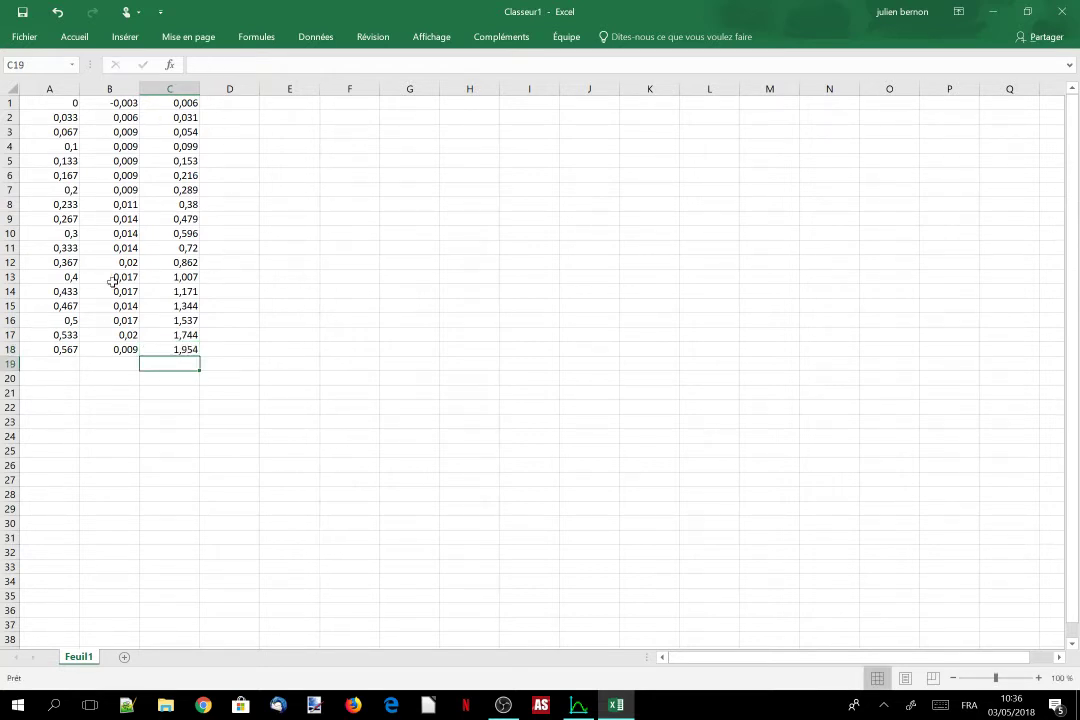
- Insert a blank row above the data and enter the headers temps (s), X and Y in cells A1 to C1
left_click(10, 102)
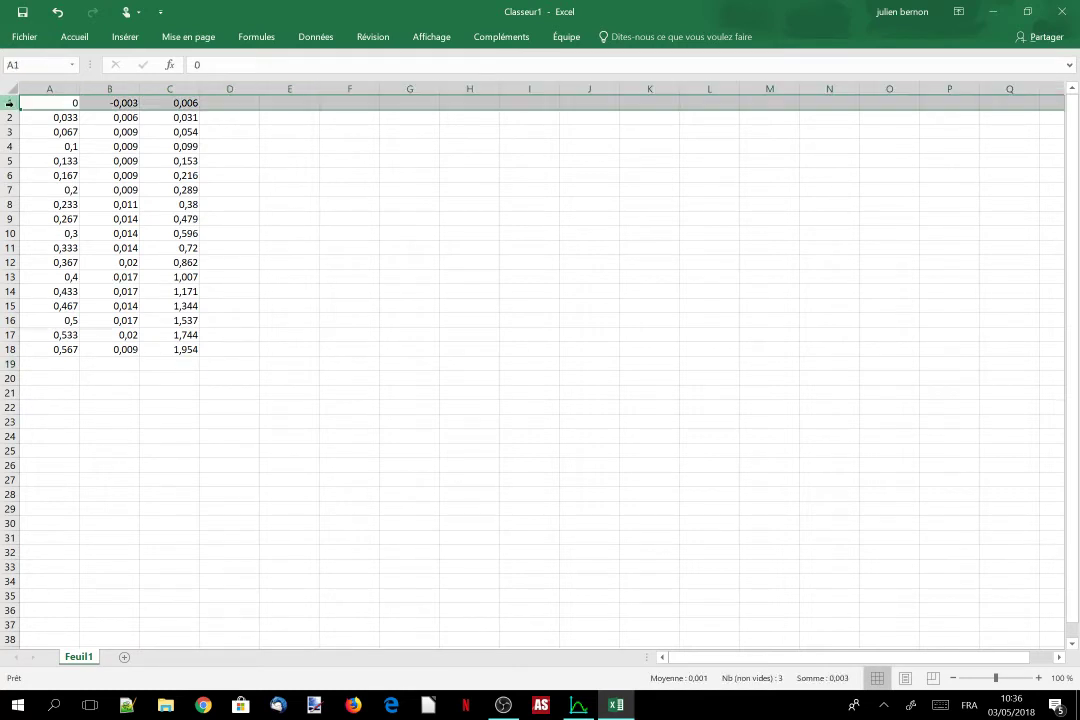
right_click(10, 102)
left_click(60, 209)
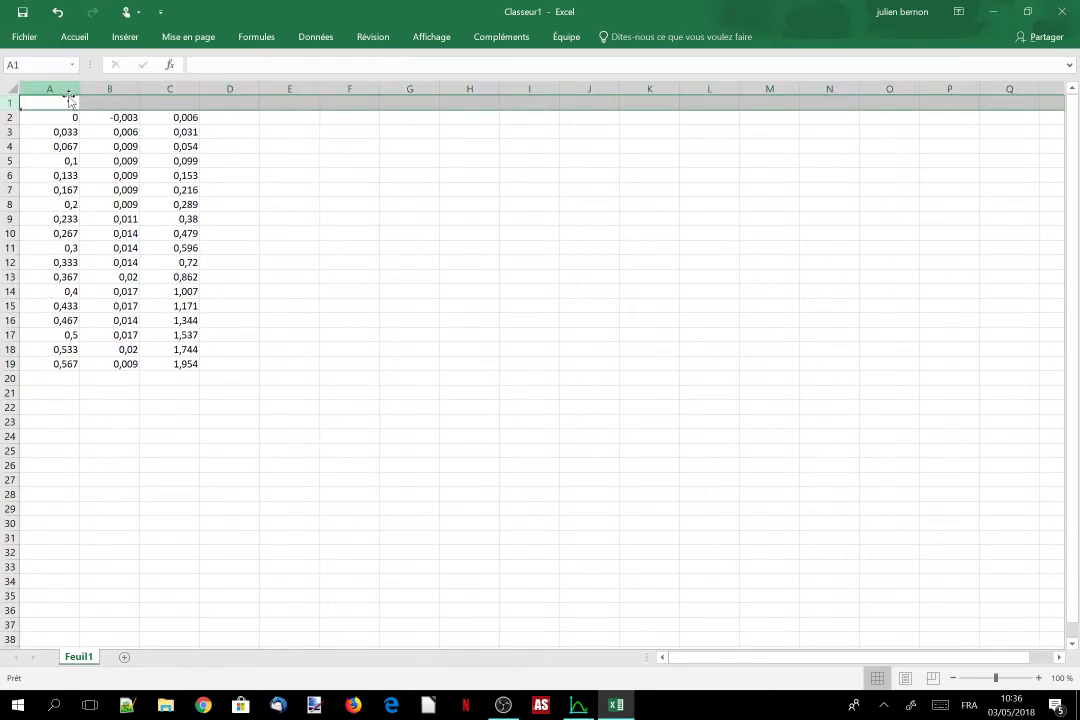
type("temps")
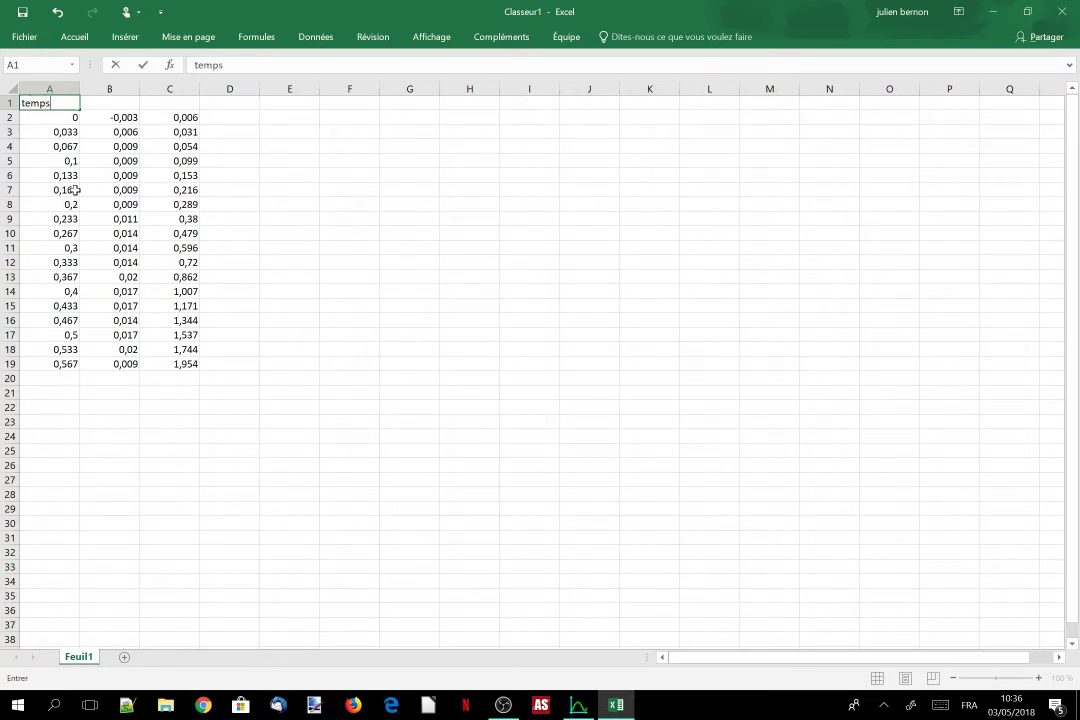
type(" (s)")
key("Tab")
type("X")
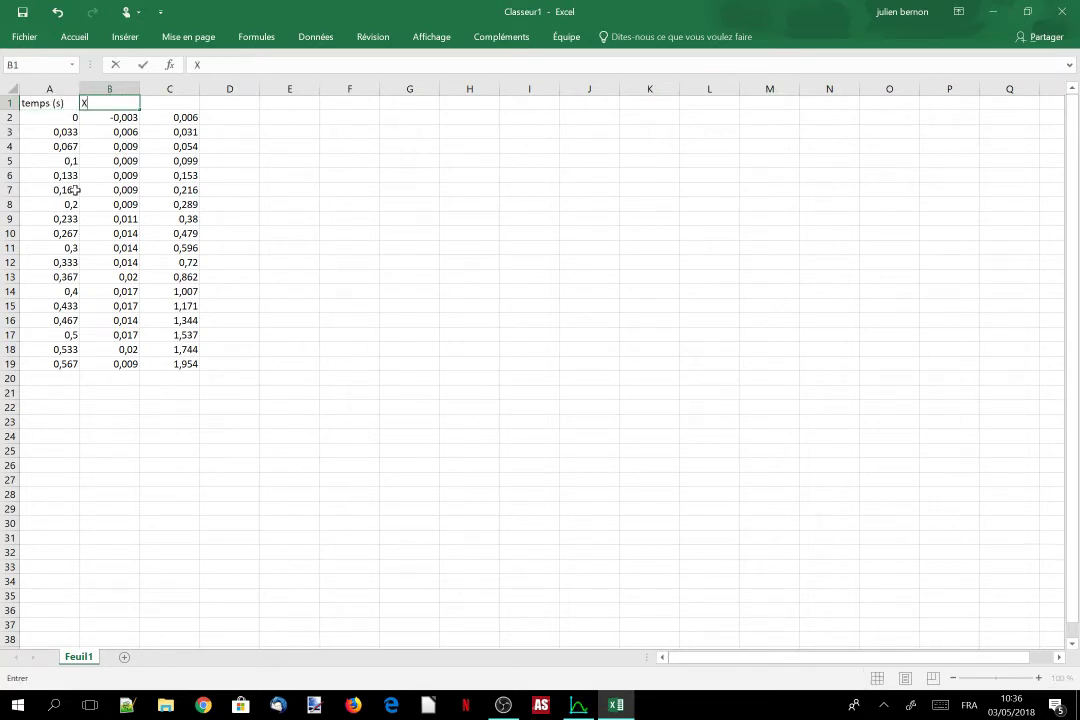
key("Tab")
type("Y")
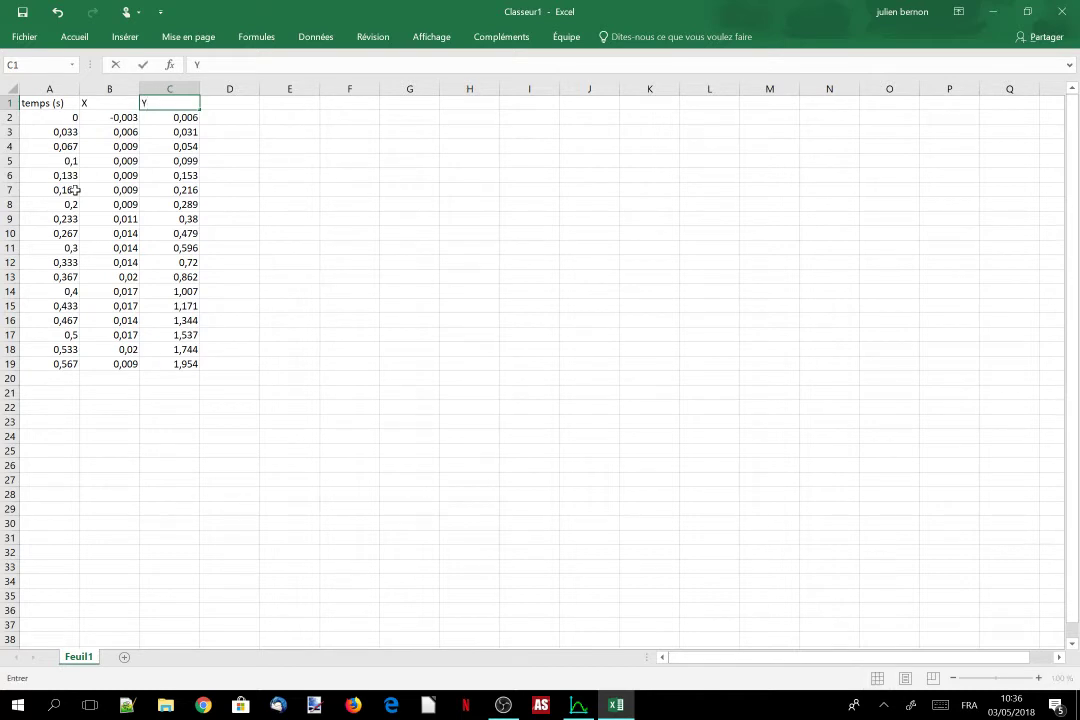
key("Return")
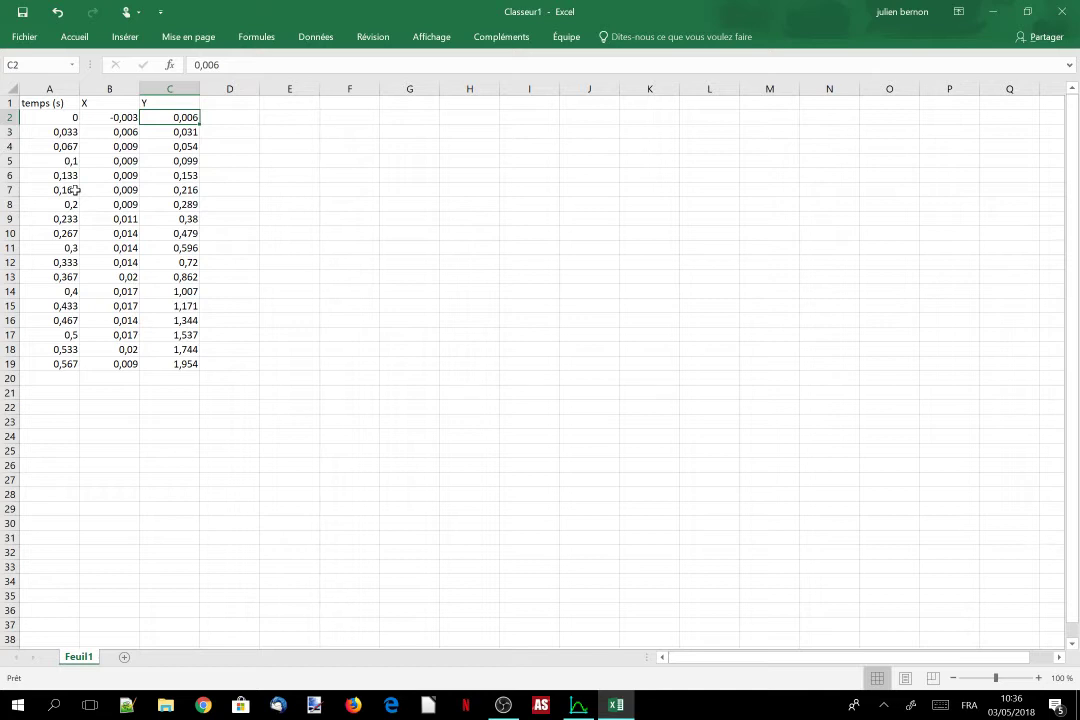
- Add the column header vitesse (verticale) in cell D1
key("Up")
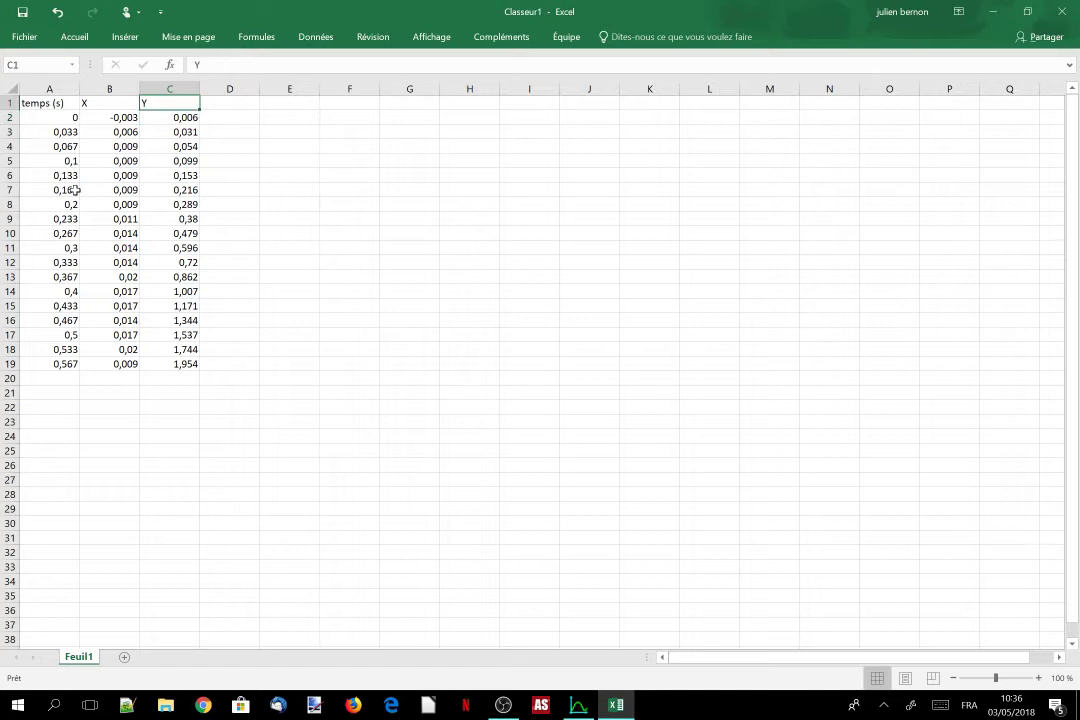
key("Right")
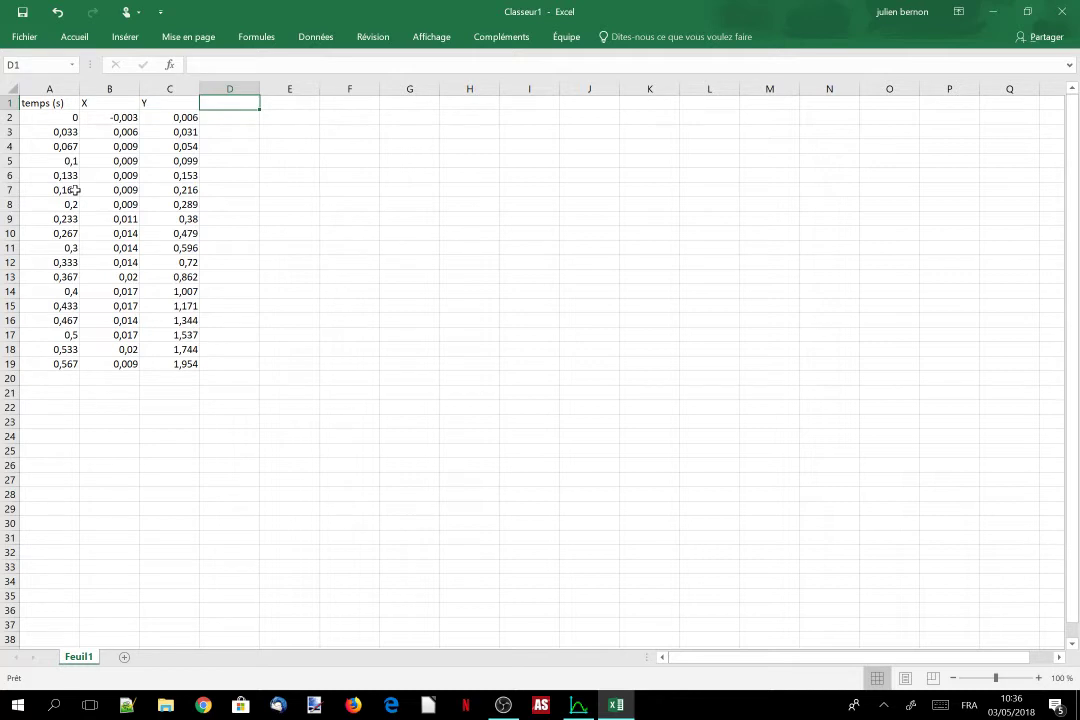
type("vitesse")
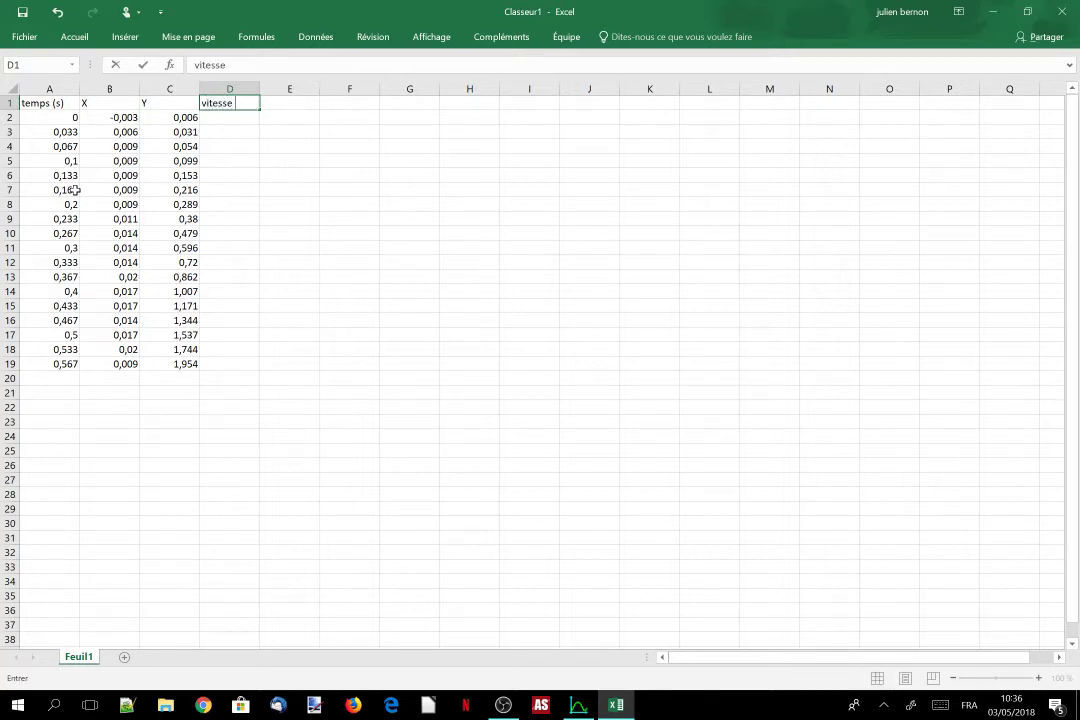
type(" (verticaleà")
key("BackSpace")
type(")")
key("Return")
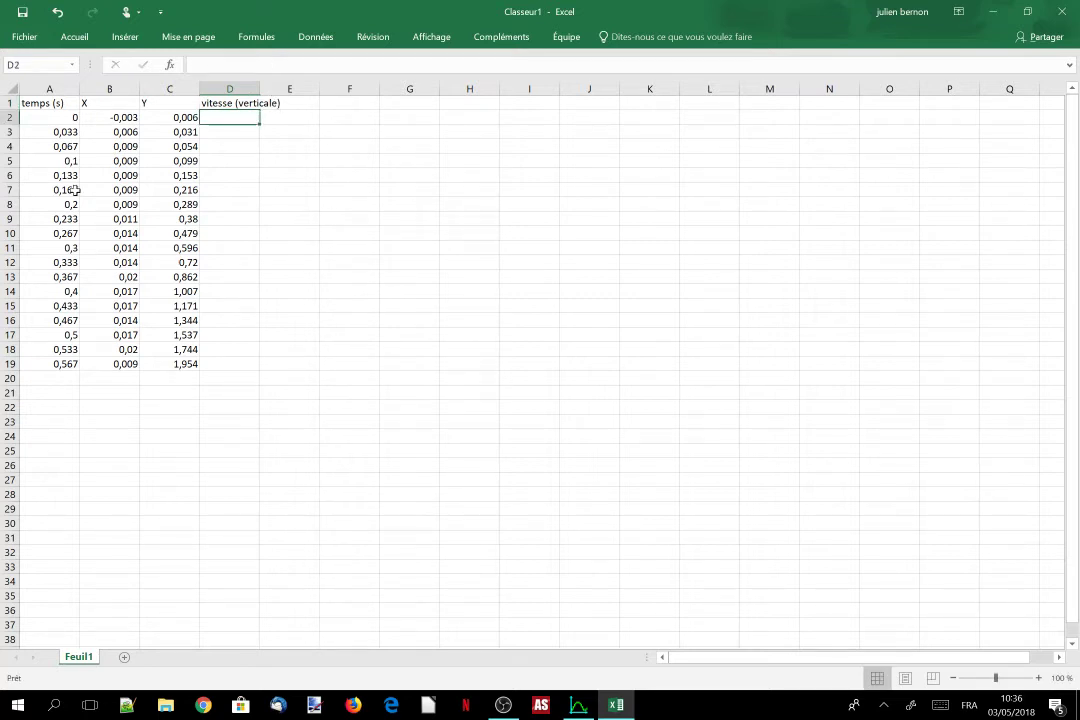
- Calculate the vertical speed in D3 with =(C3-C2)/(A3-A2) and fill the formula down to D19
left_click(218, 134)
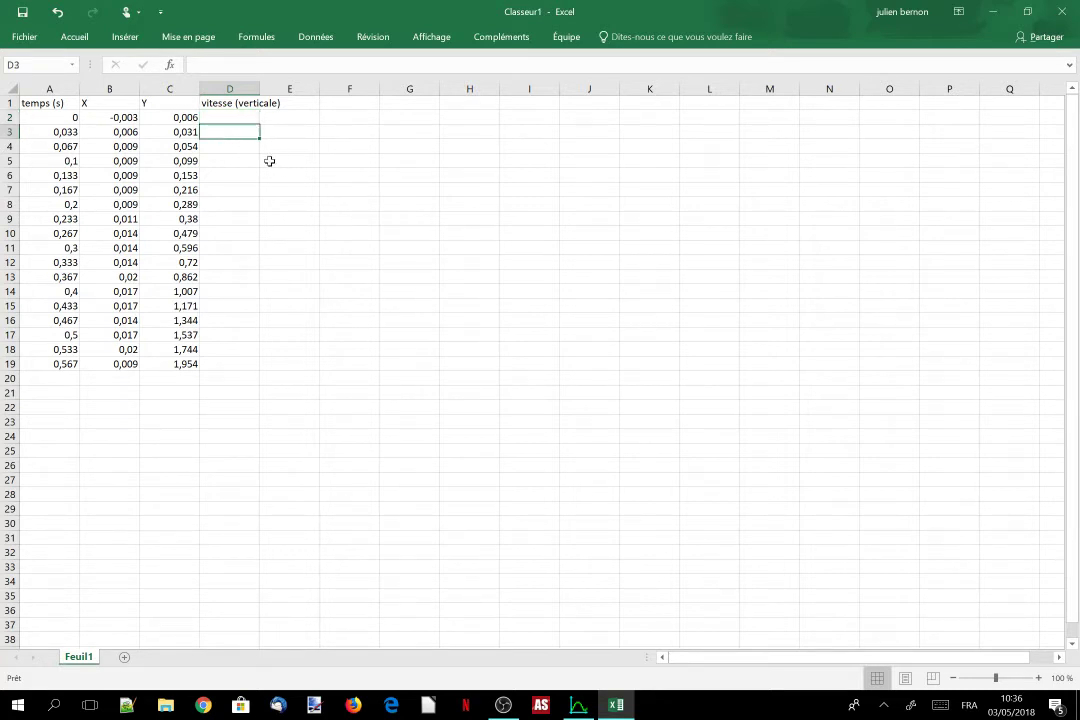
type("=(")
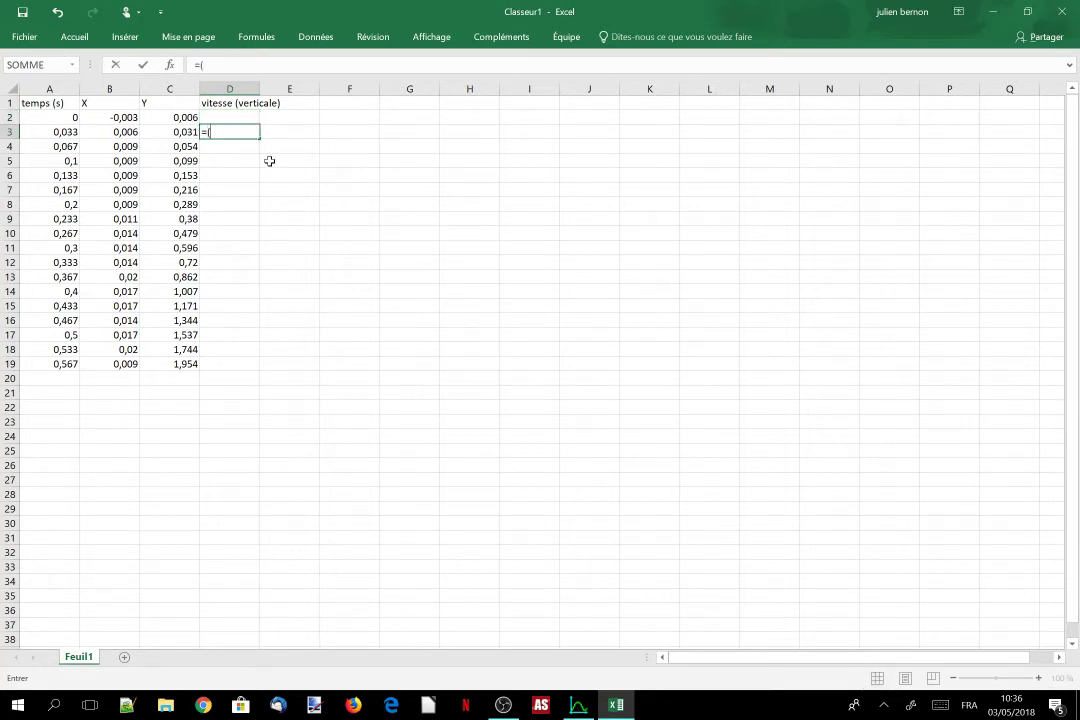
left_click(168, 132)
type("-")
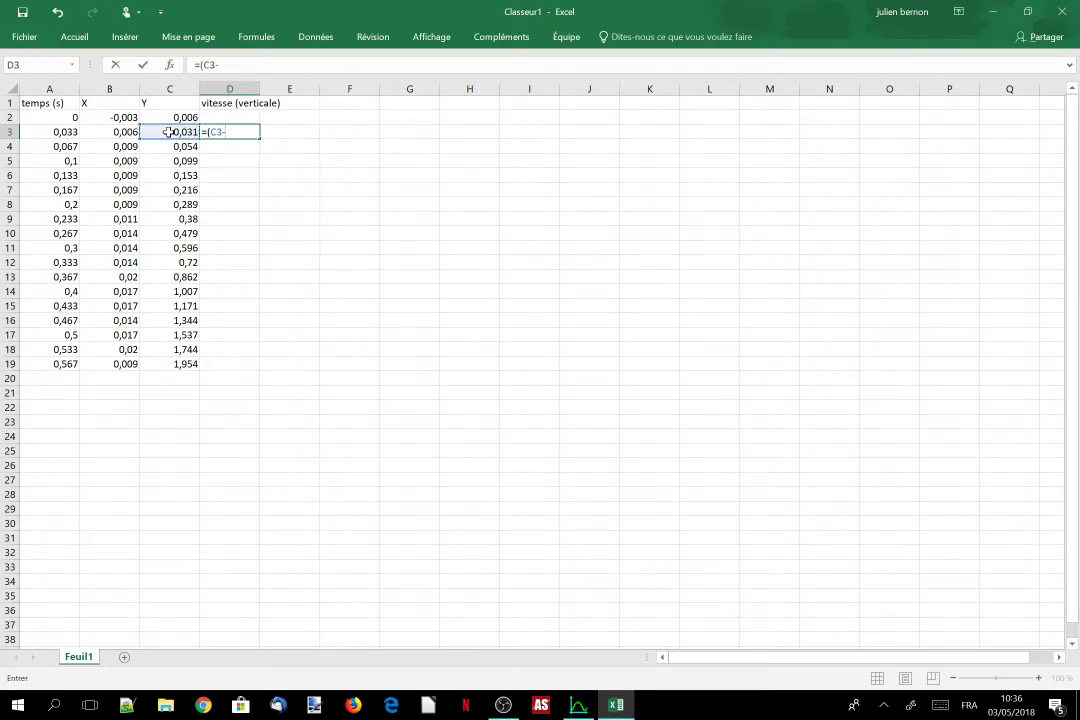
left_click(170, 118)
type(")")
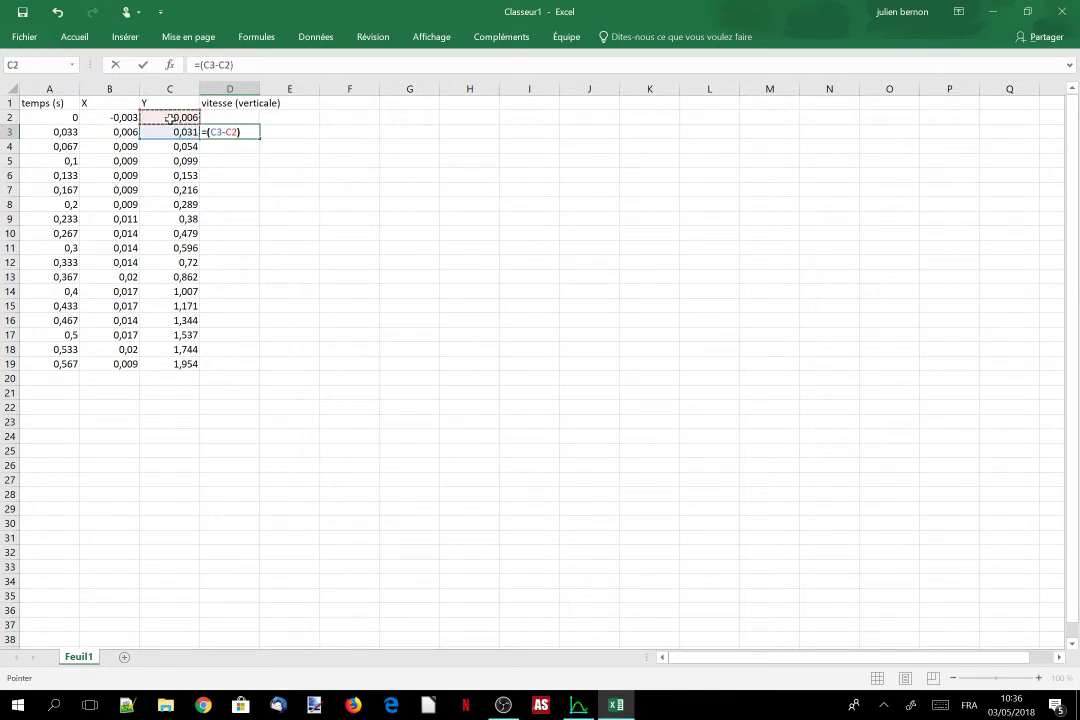
type("/(")
left_click(66, 131)
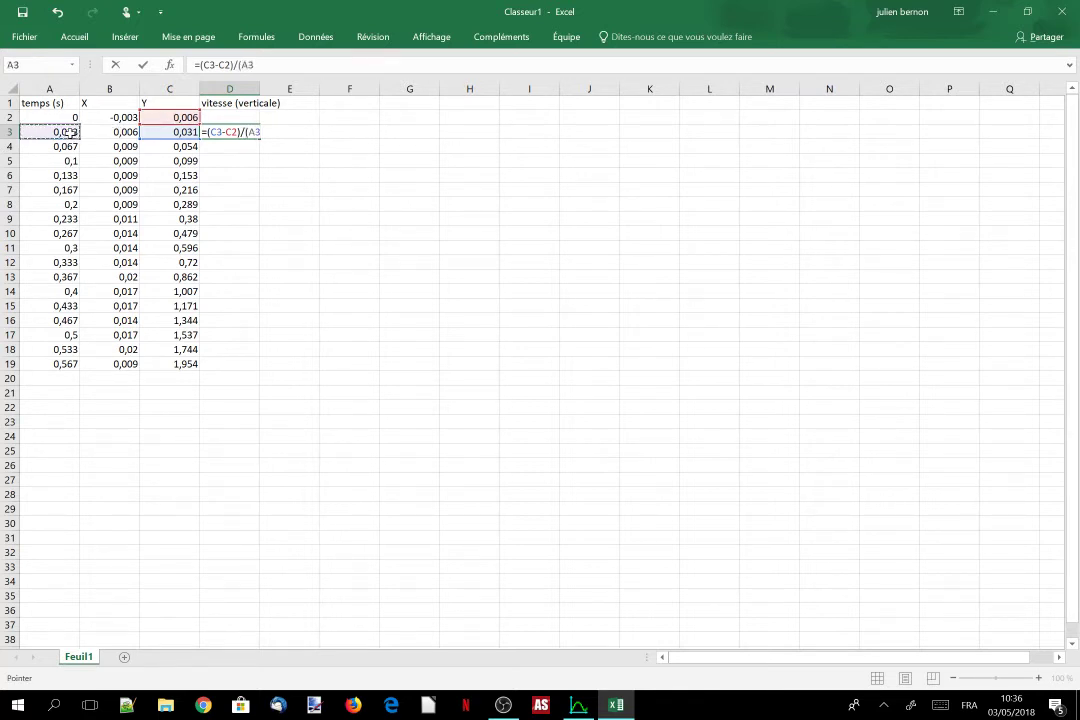
type("-")
left_click(70, 117)
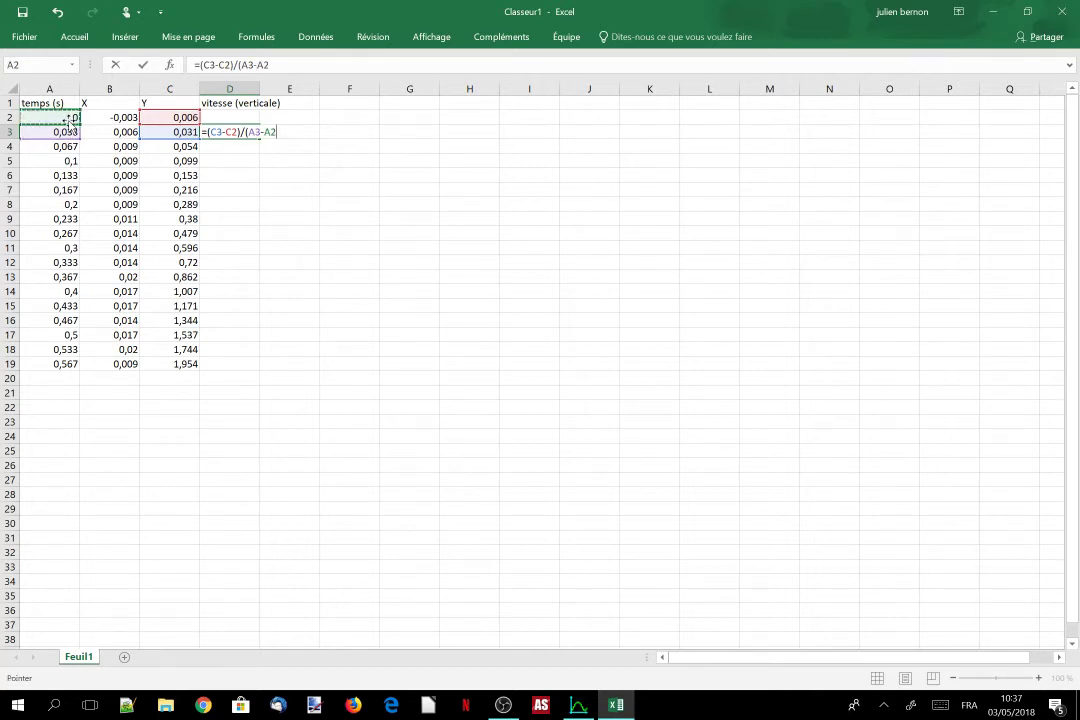
type(")")
key("Return")
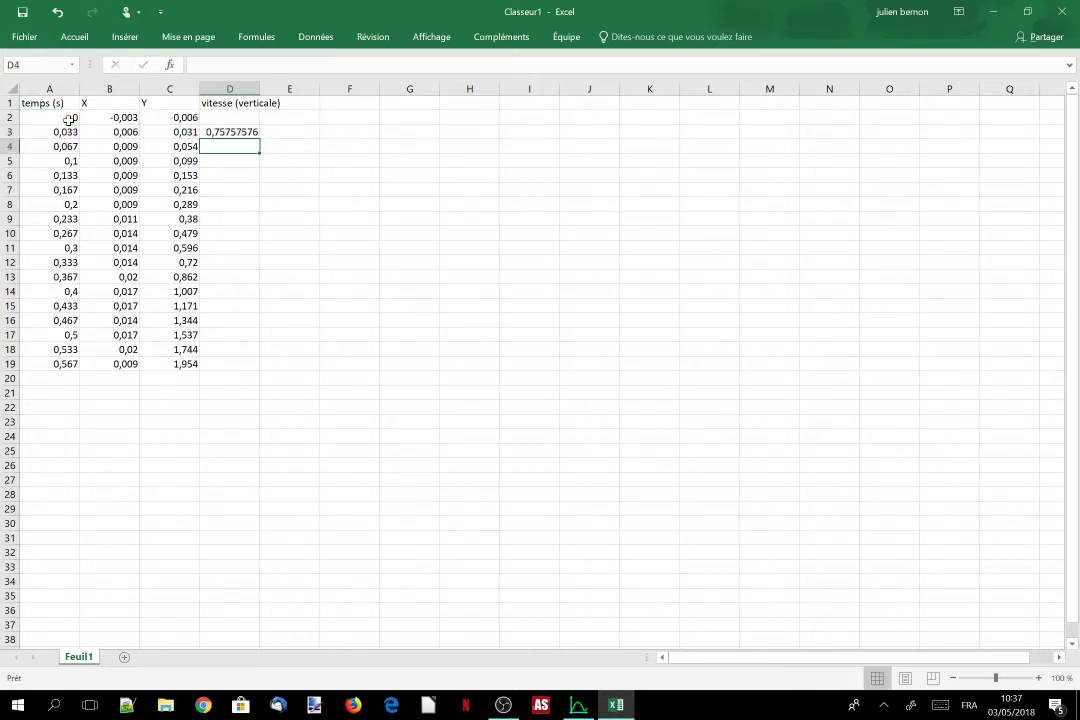
left_click(252, 135)
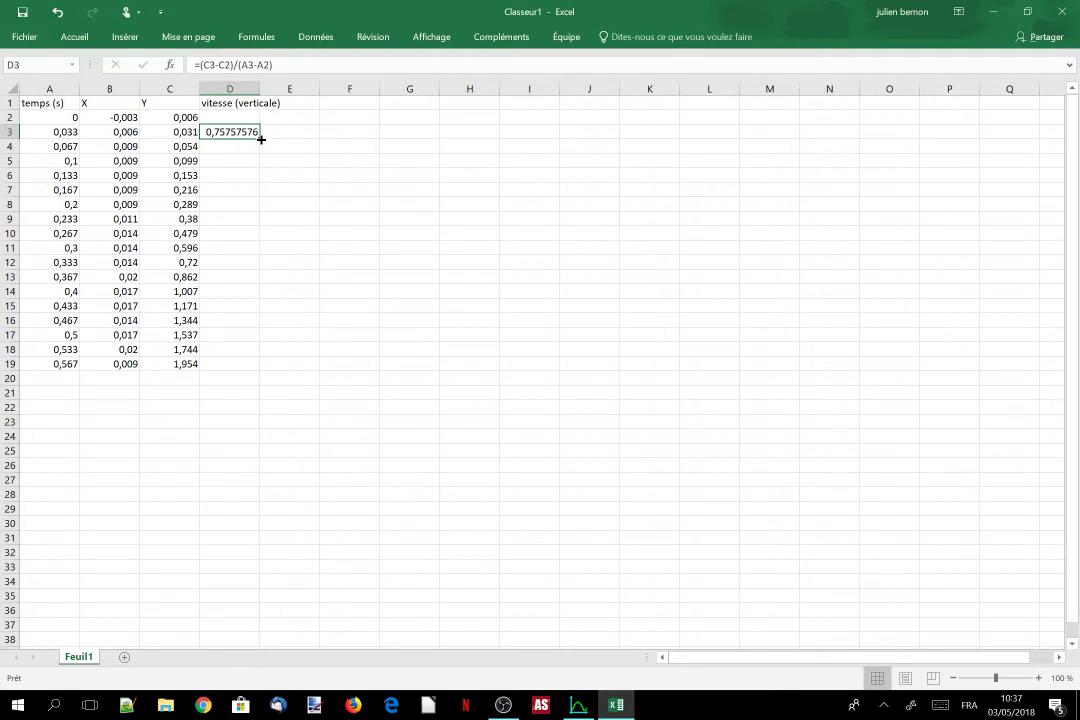
left_click_drag(260, 139, 260, 370)
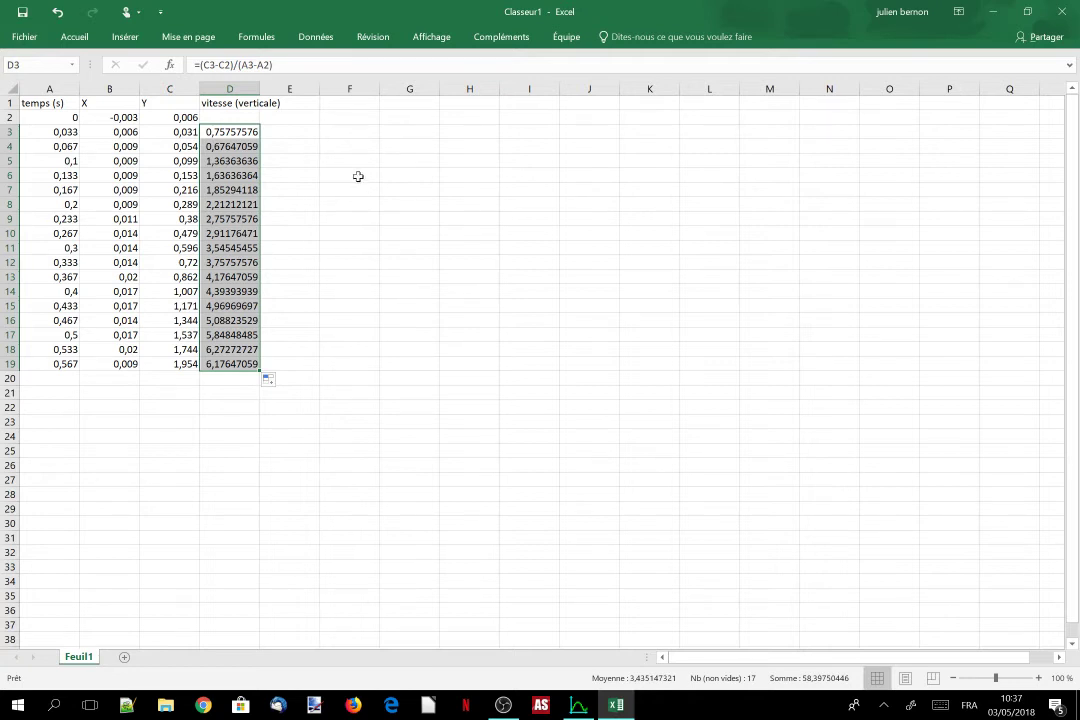
- Start a formula in E3 for the distance travelled between the two points: =racine((B3-B2)^2+(C3-C2)^2)
left_click(309, 133)
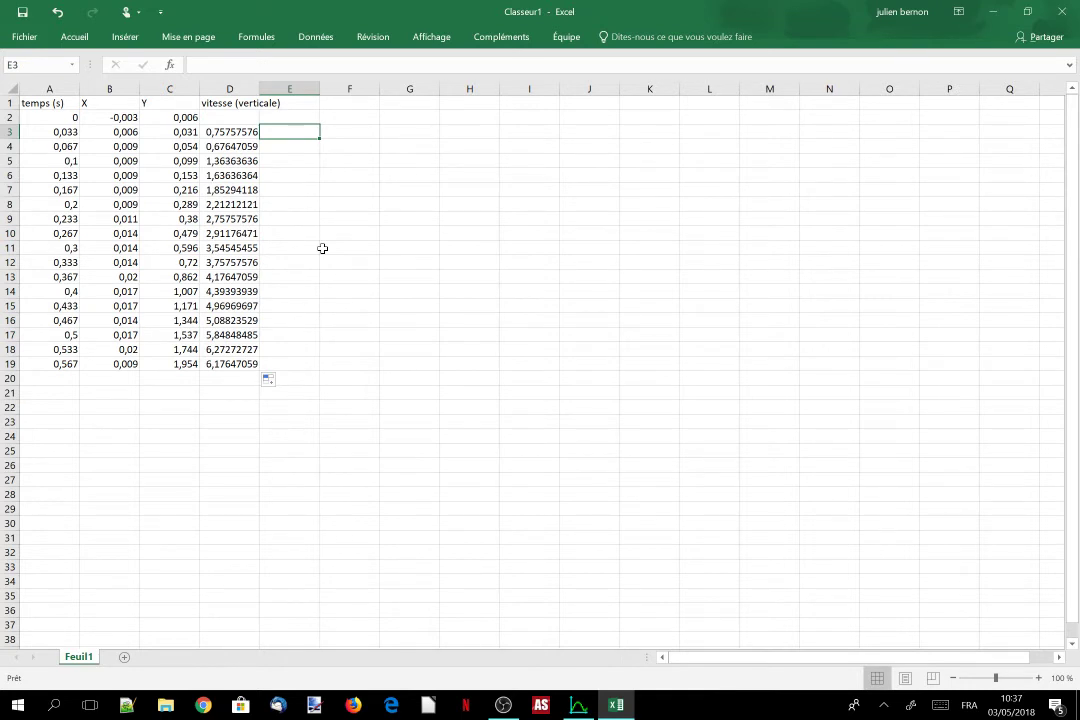
type("=")
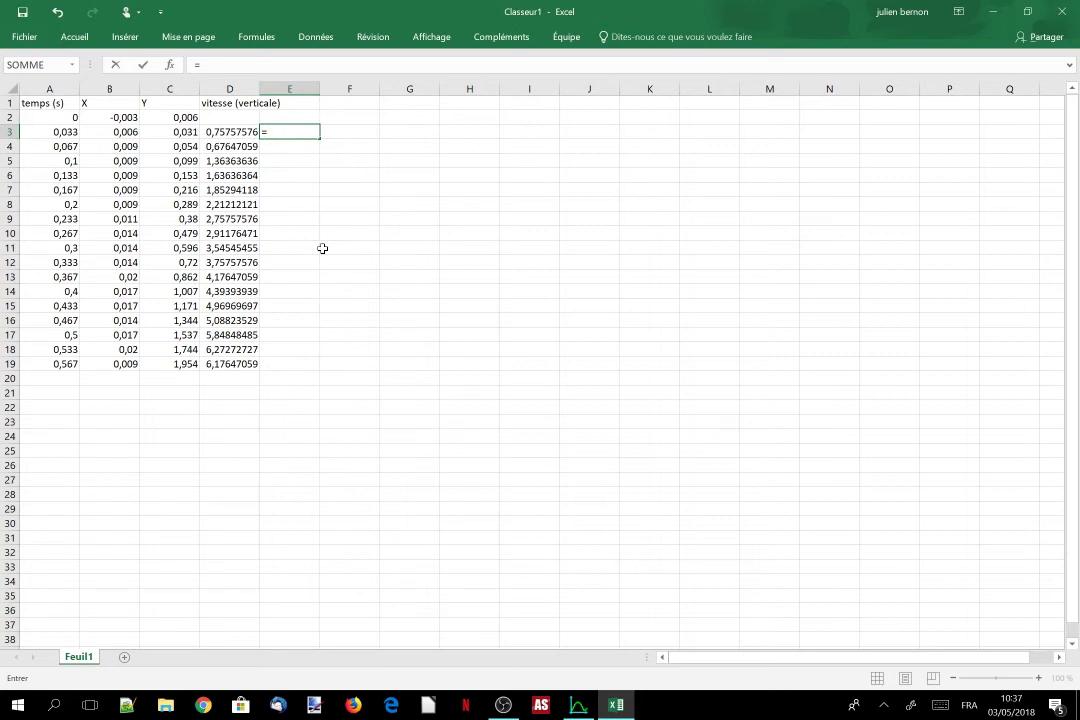
type("acine((")
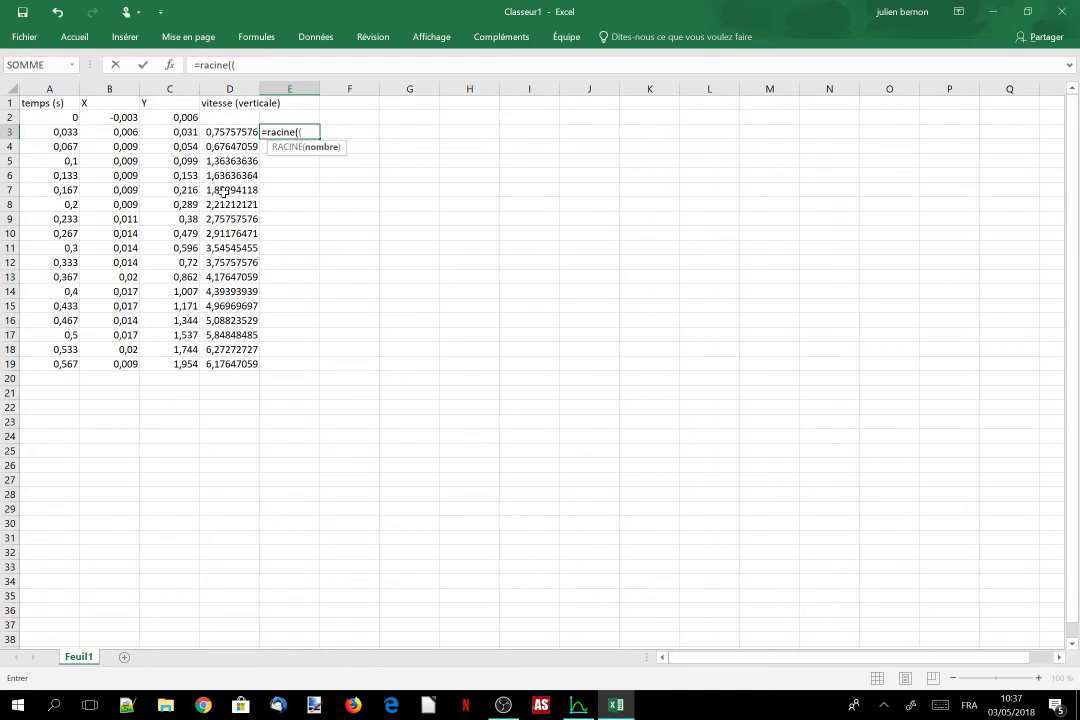
left_click(128, 137)
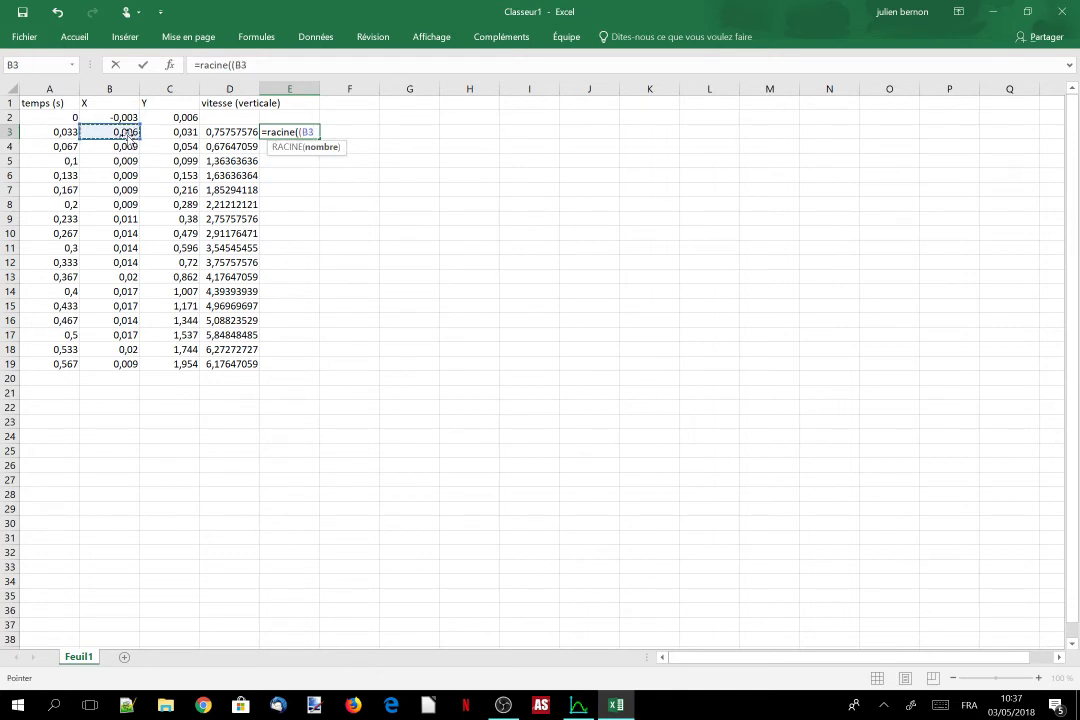
type("-")
left_click(125, 118)
type(")")
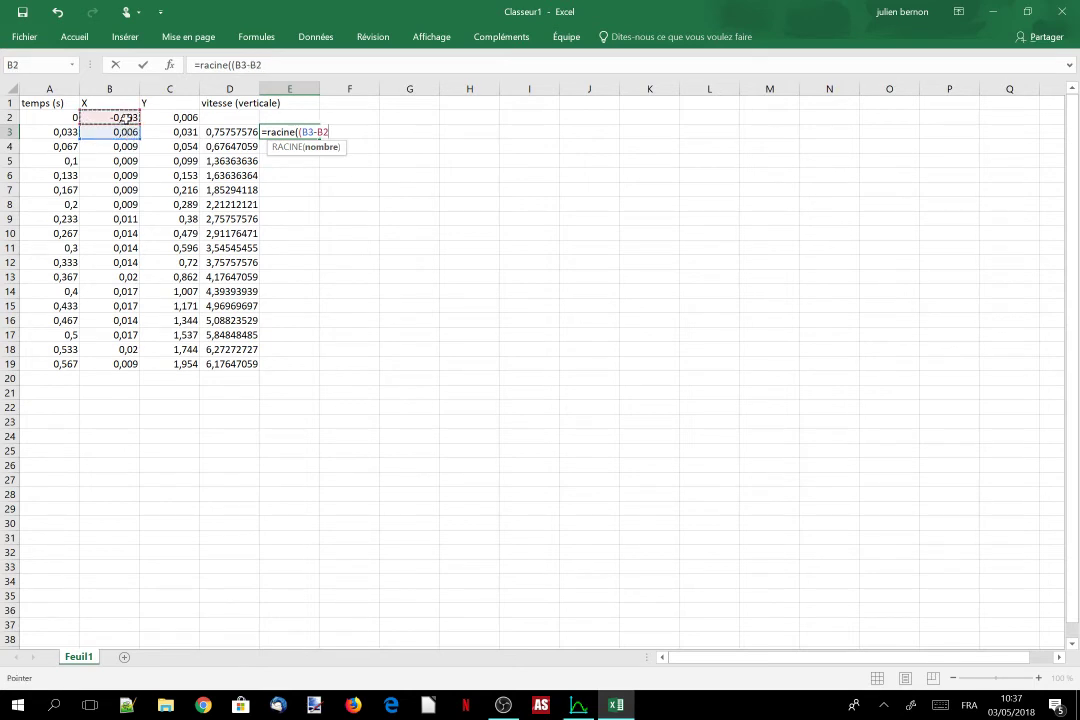
type("^2+(")
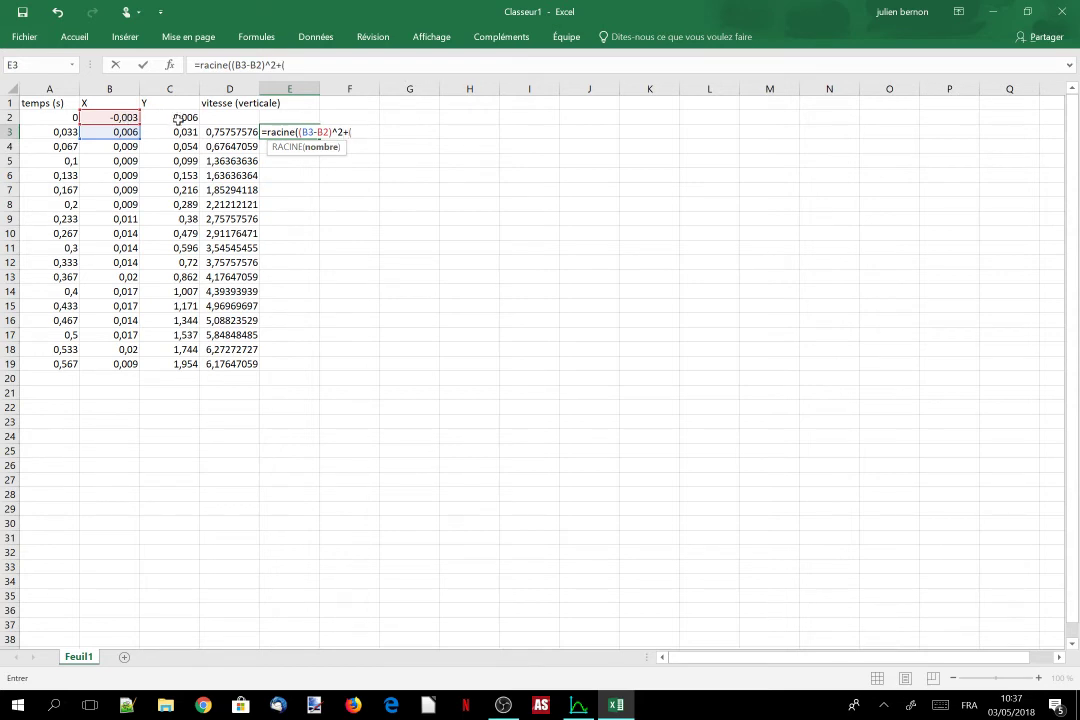
left_click(177, 132)
type("-")
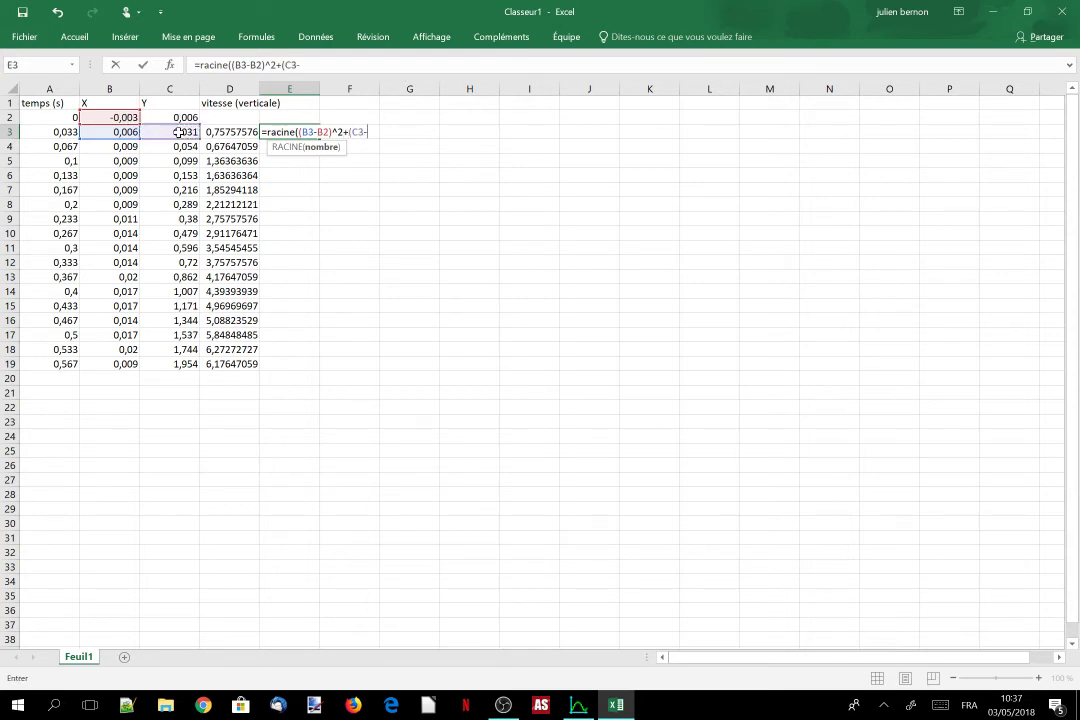
left_click(177, 118)
type(")")
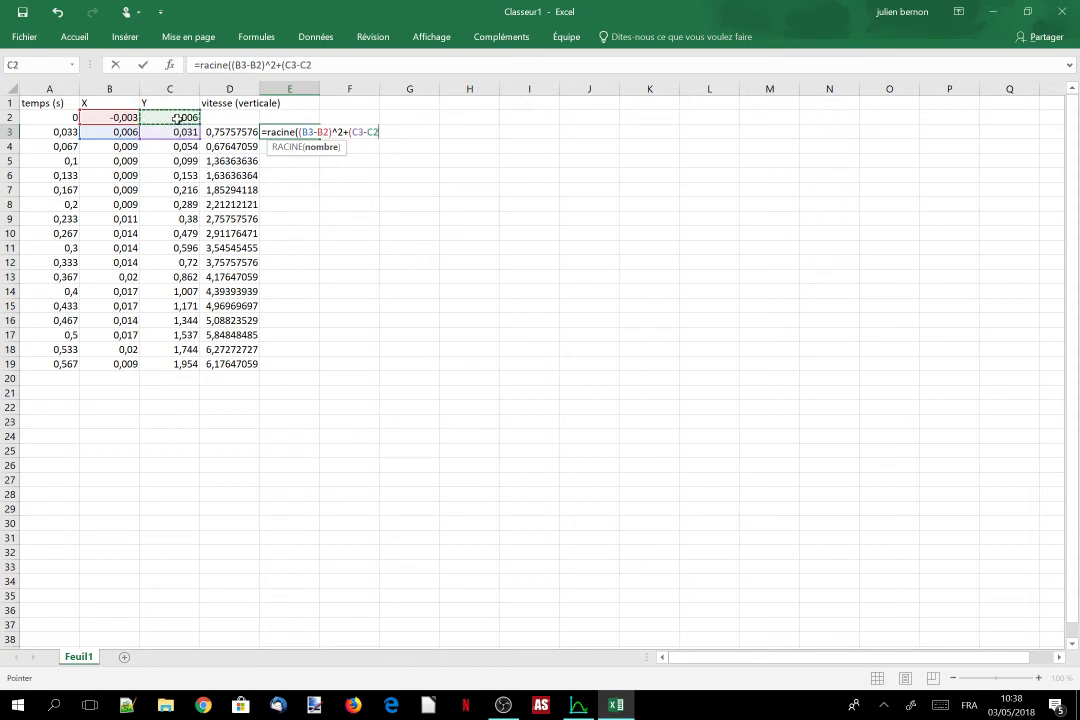
type("^2)")
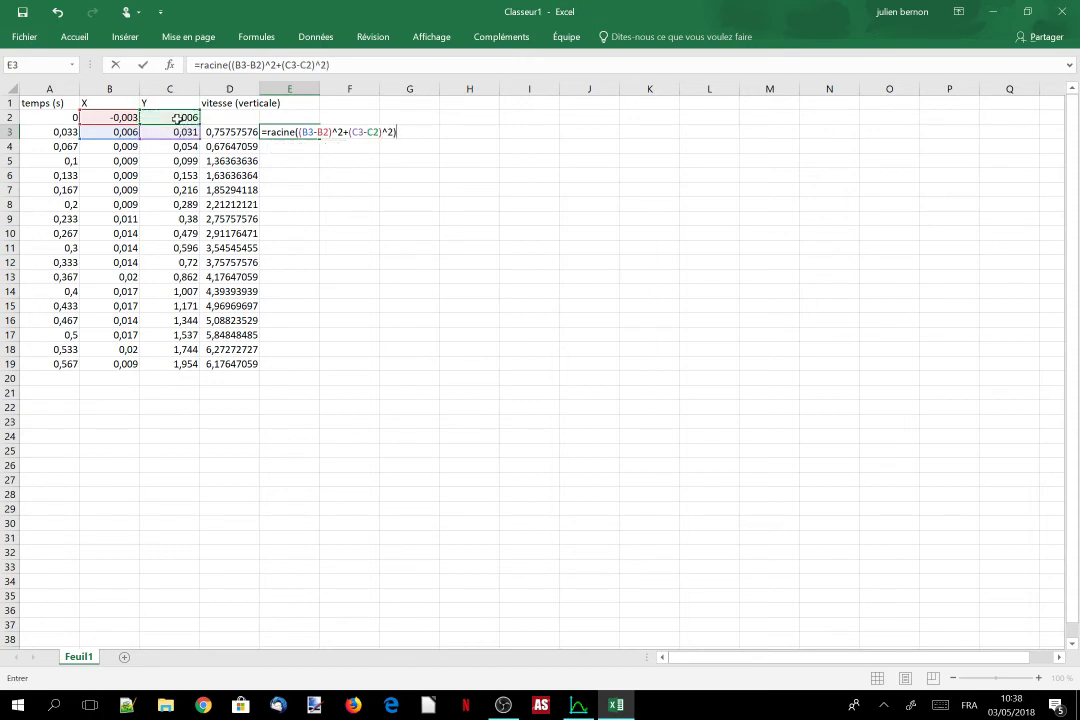
- Complete the E3 formula by dividing the distance by (A3-A2), and fill it down to E19
type("/(")
left_click(70, 131)
type("-")
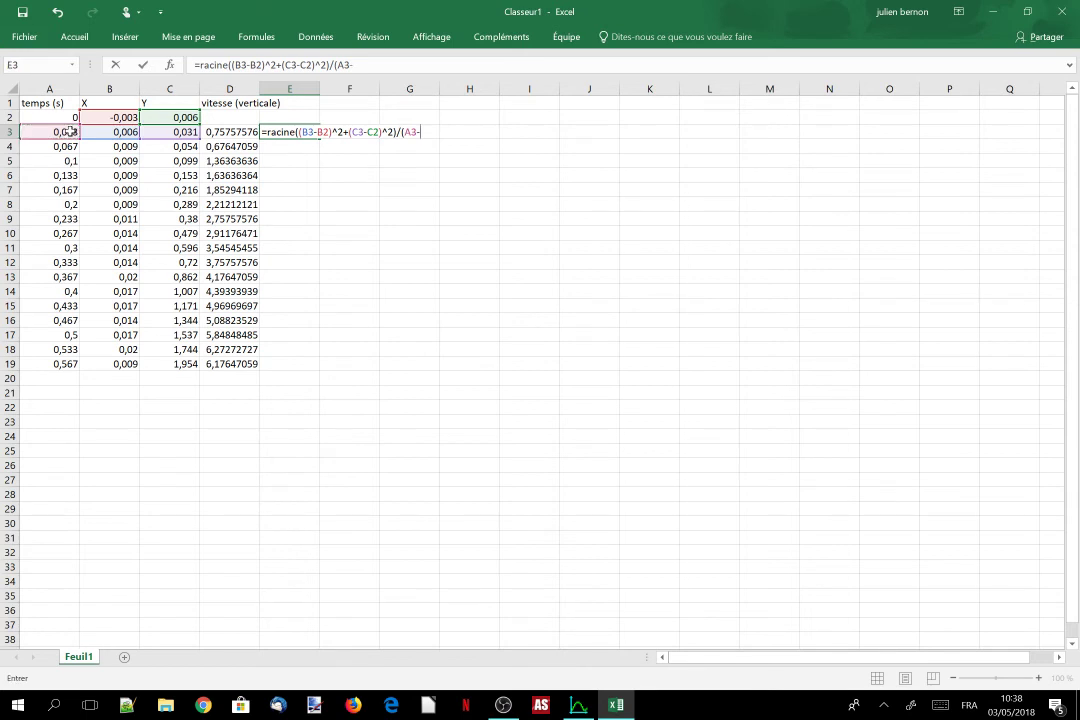
left_click(71, 118)
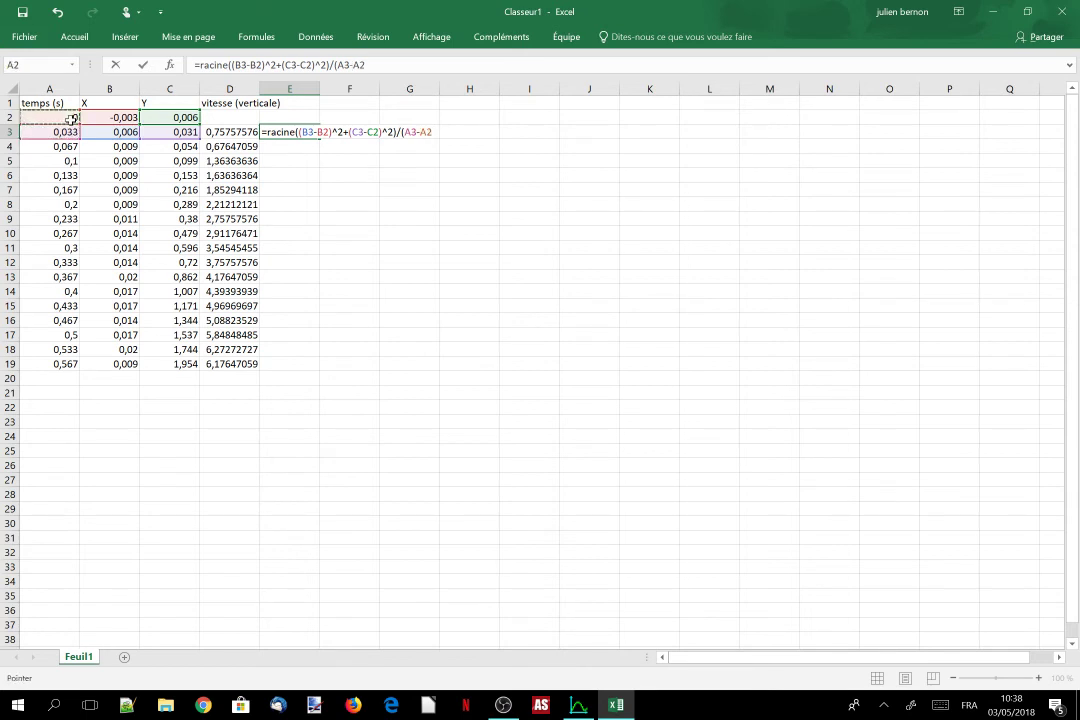
type(")")
key("Return")
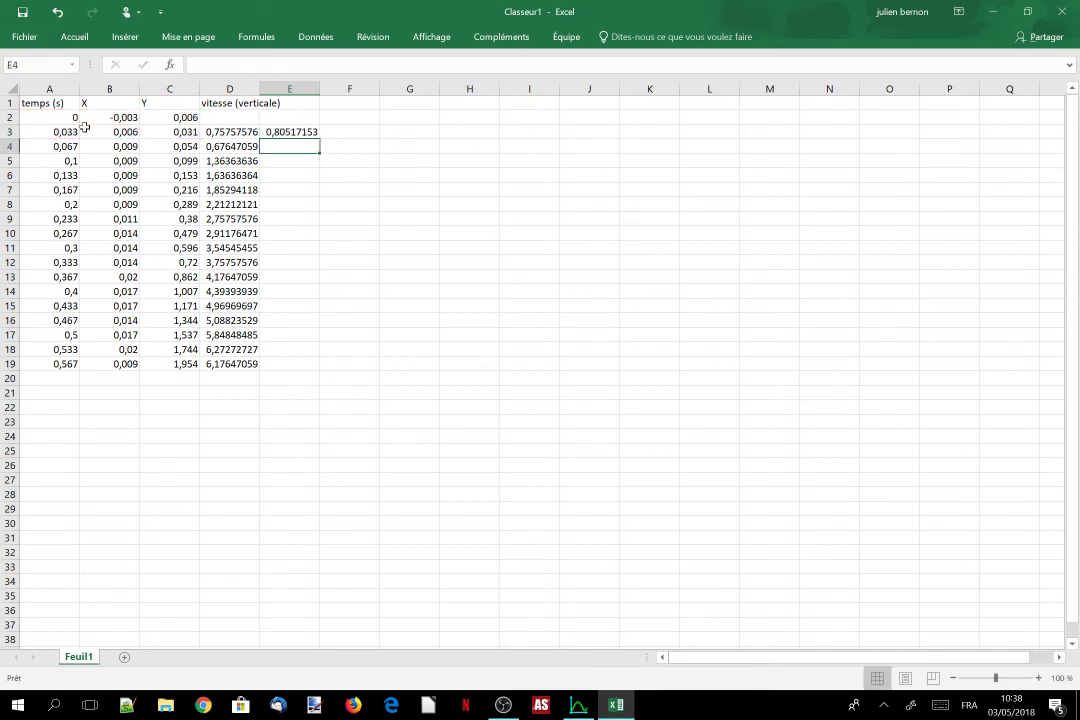
left_click(290, 131)
left_click_drag(318, 139, 317, 369)
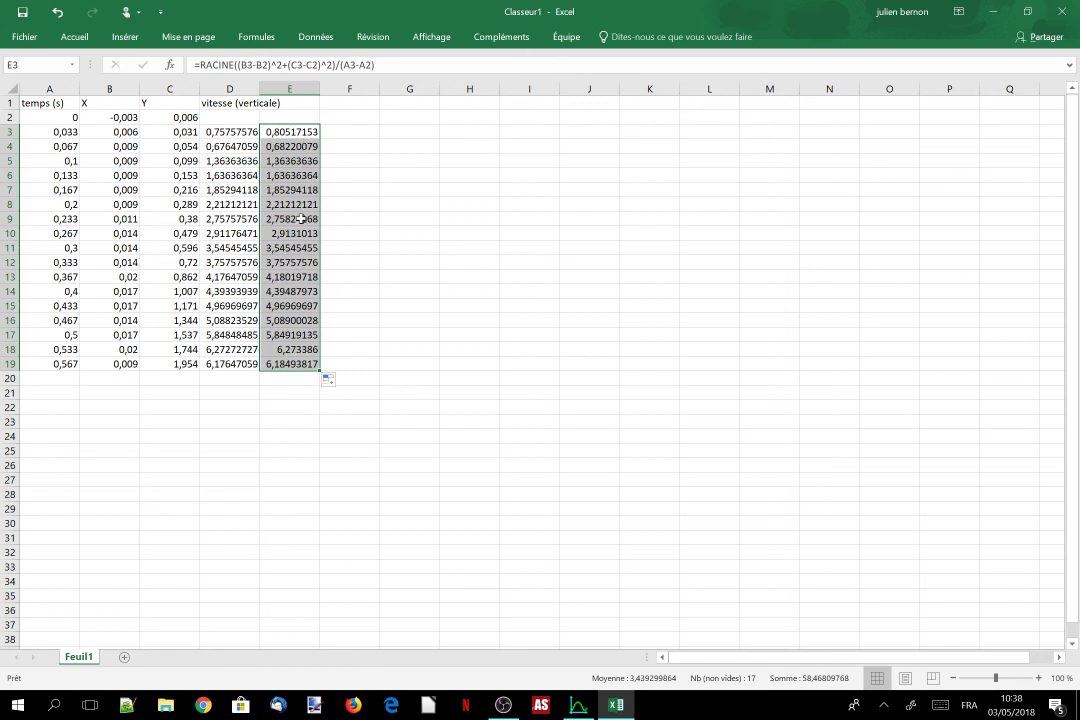
- Auto-fit column D to its header and add the column header vitesse quelconque in cell E1
left_click(308, 102)
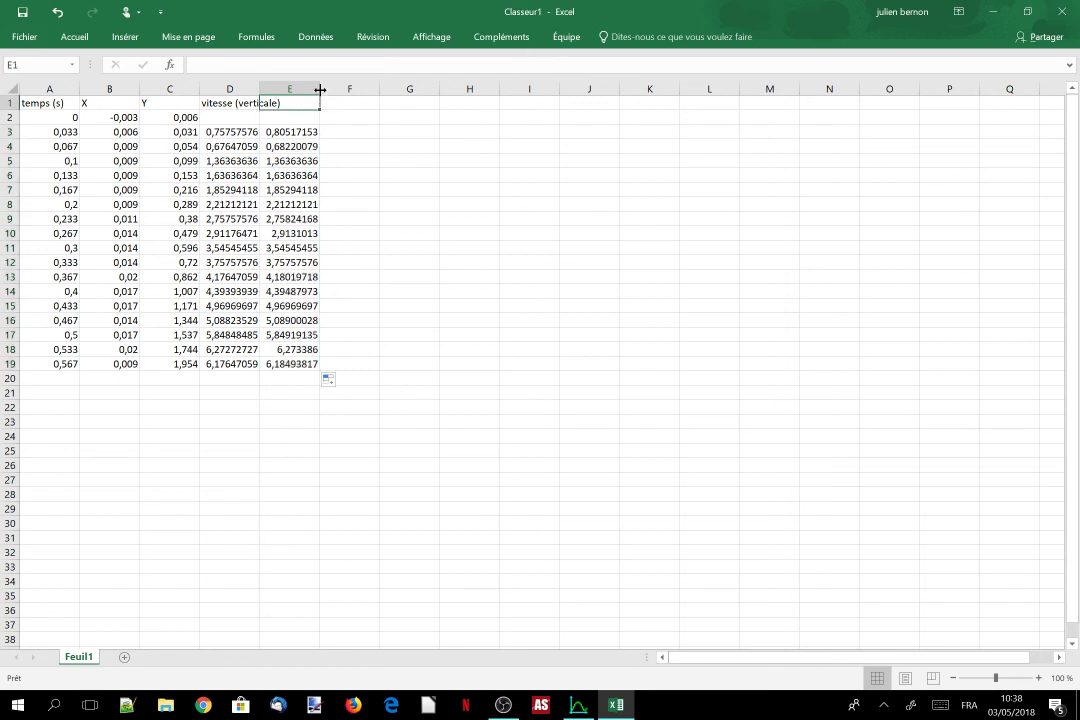
double_click(261, 89)
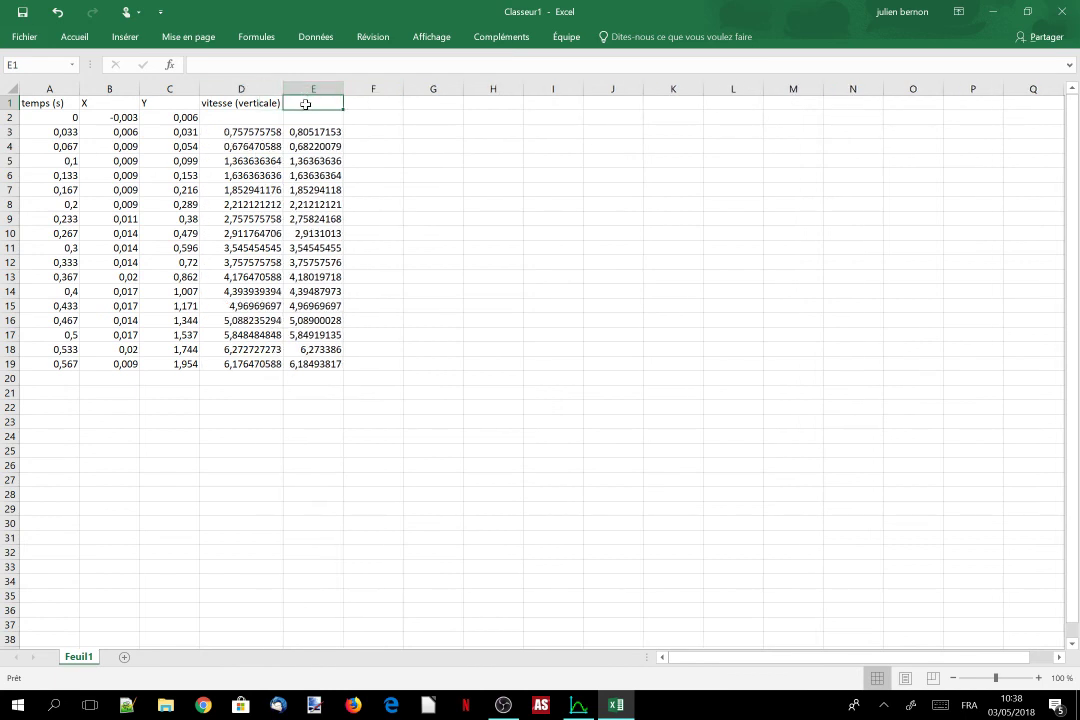
type("v")
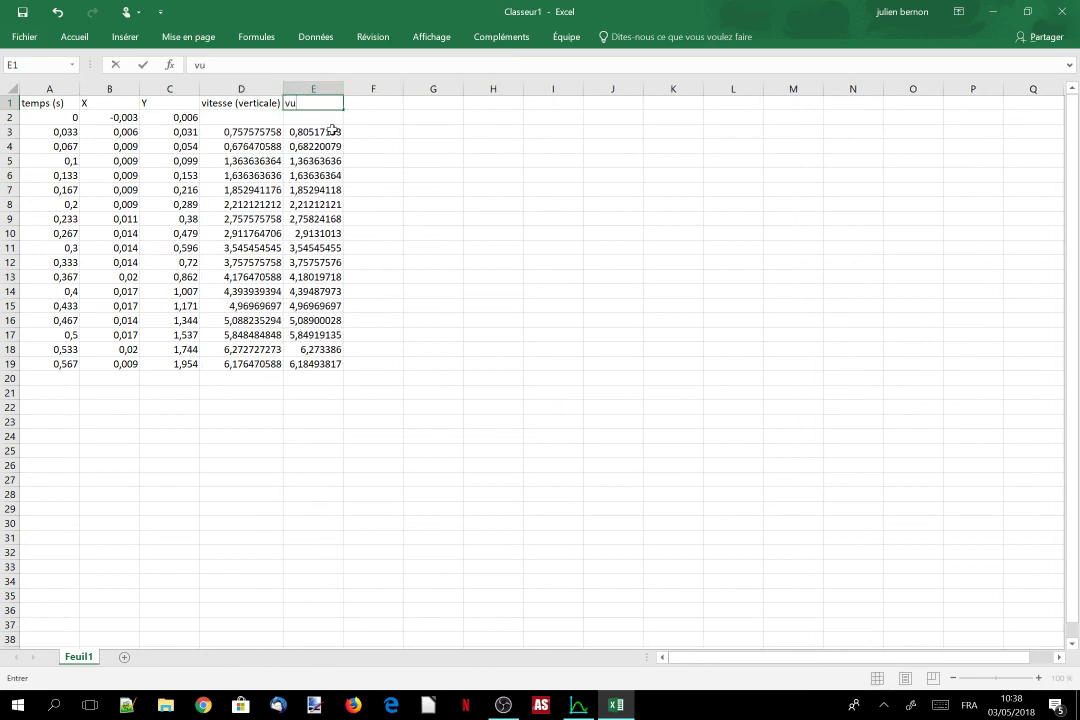
type("itesse quelconque")
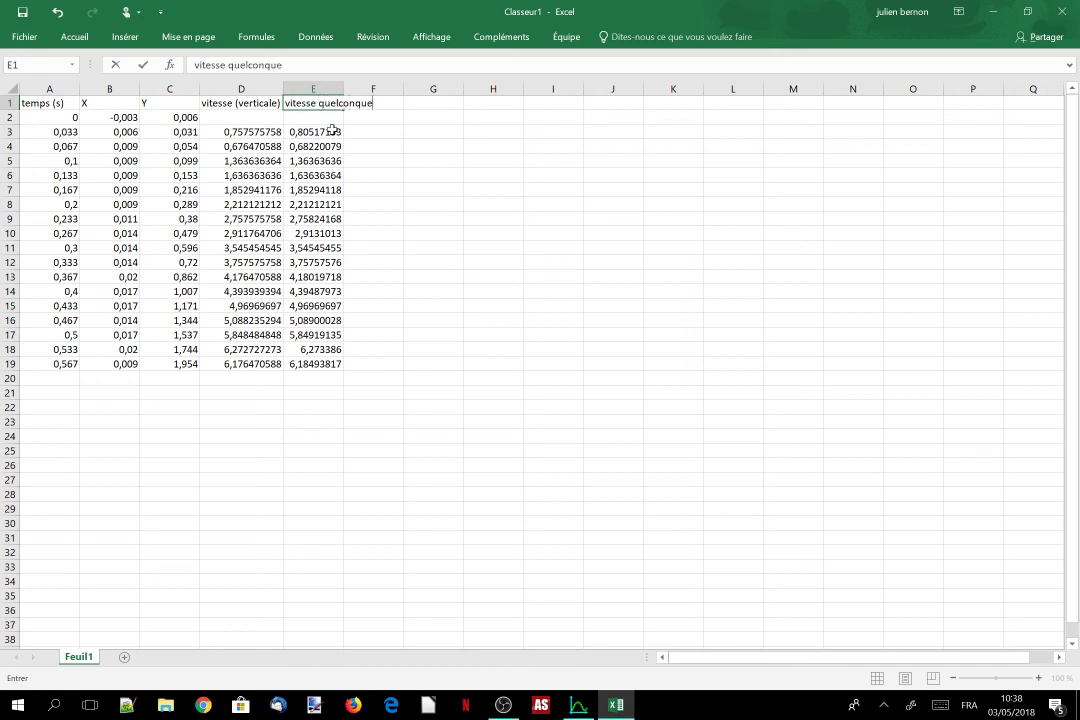
key("Return")
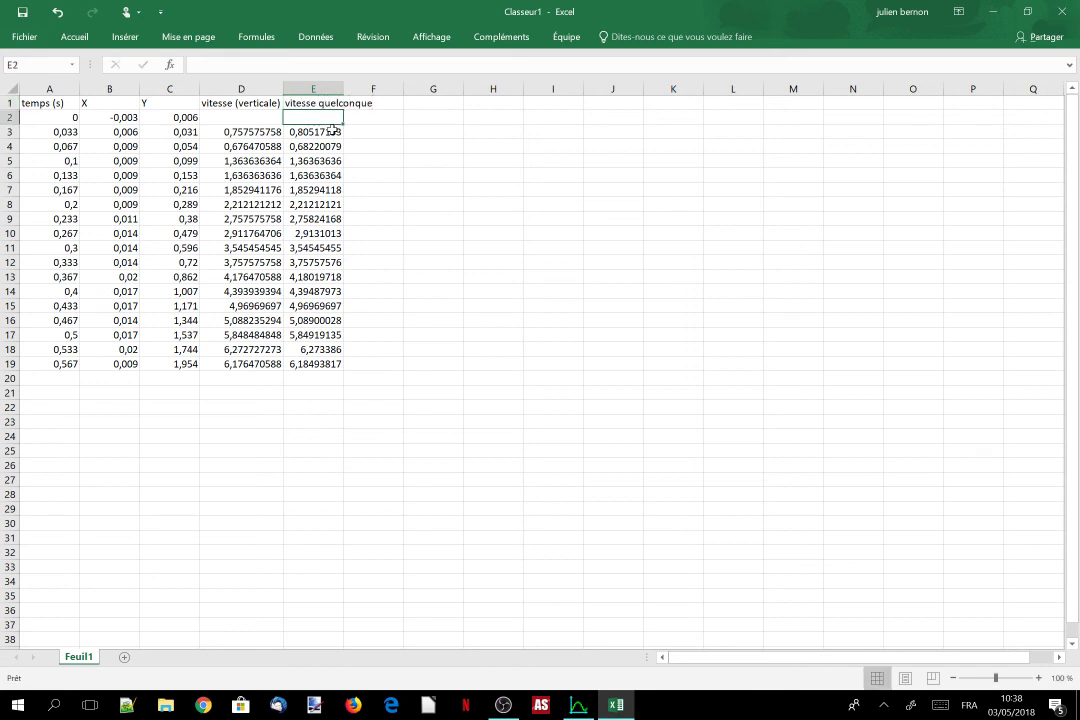